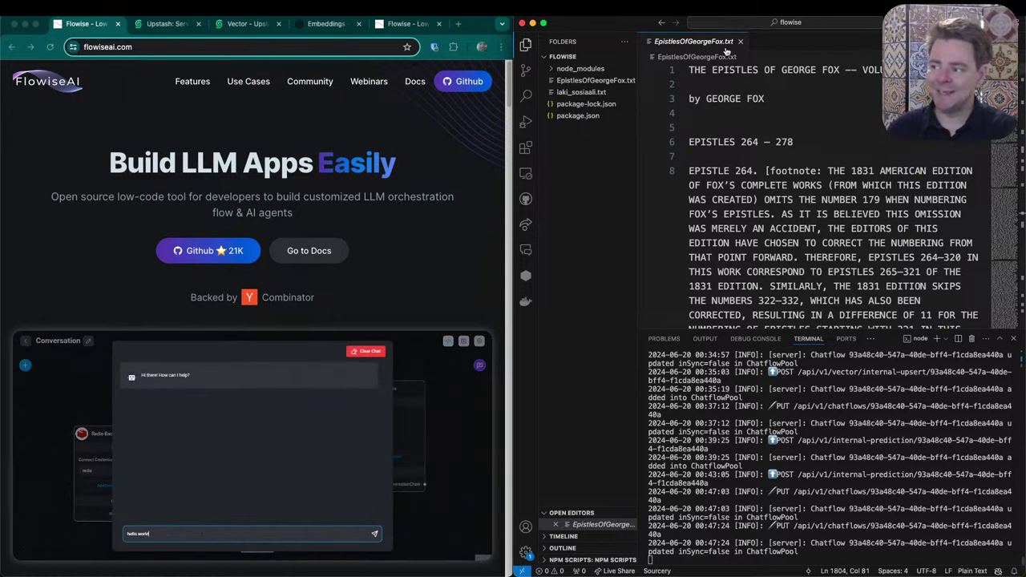
Enlarge the browser window, view the Upstash home page and switch to the george_fox_epistles vector index
{"action": "double_click", "coordinate": [480, 25]}
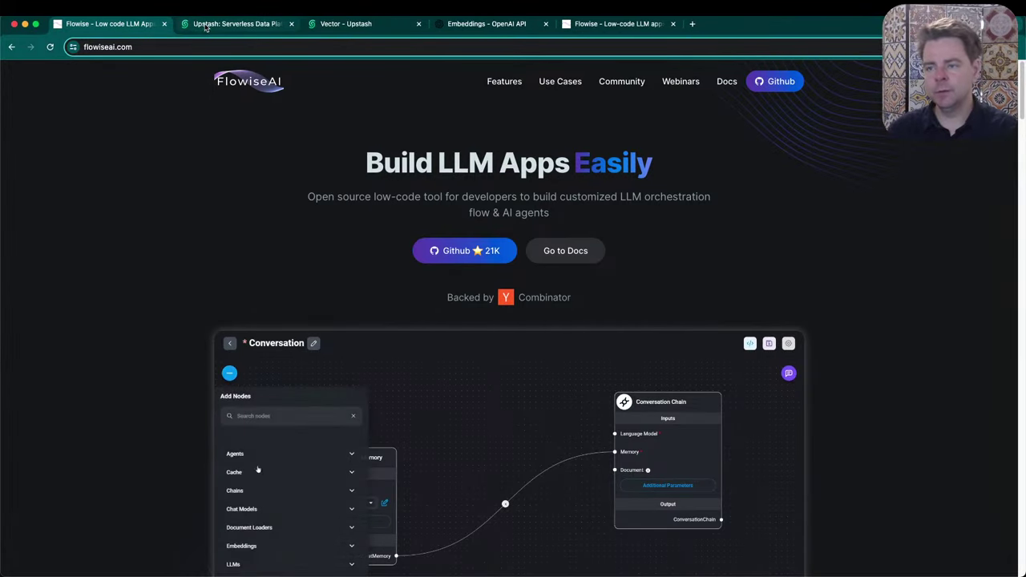
{"action": "left_click", "coordinate": [207, 26]}
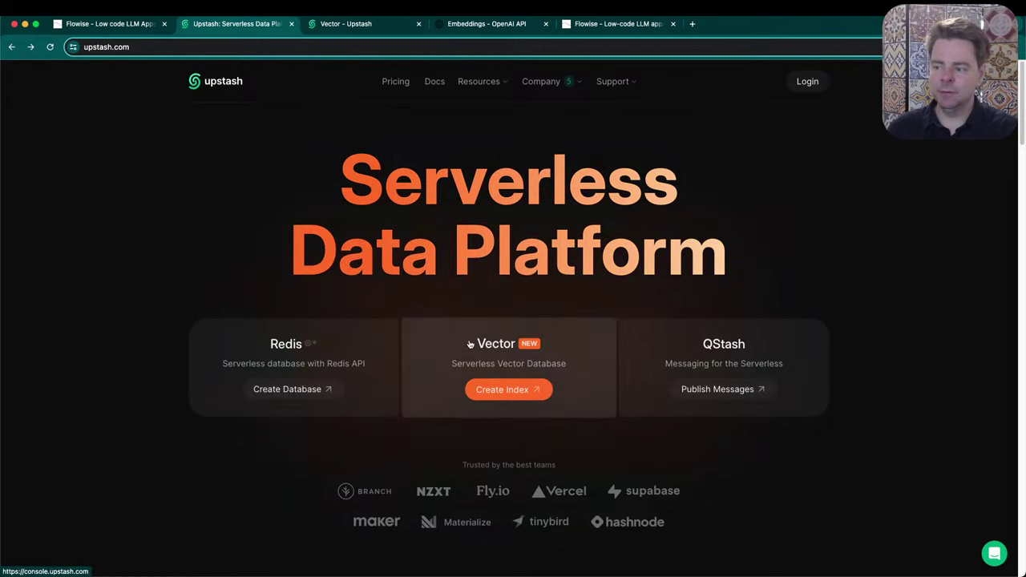
{"action": "left_click", "coordinate": [365, 26]}
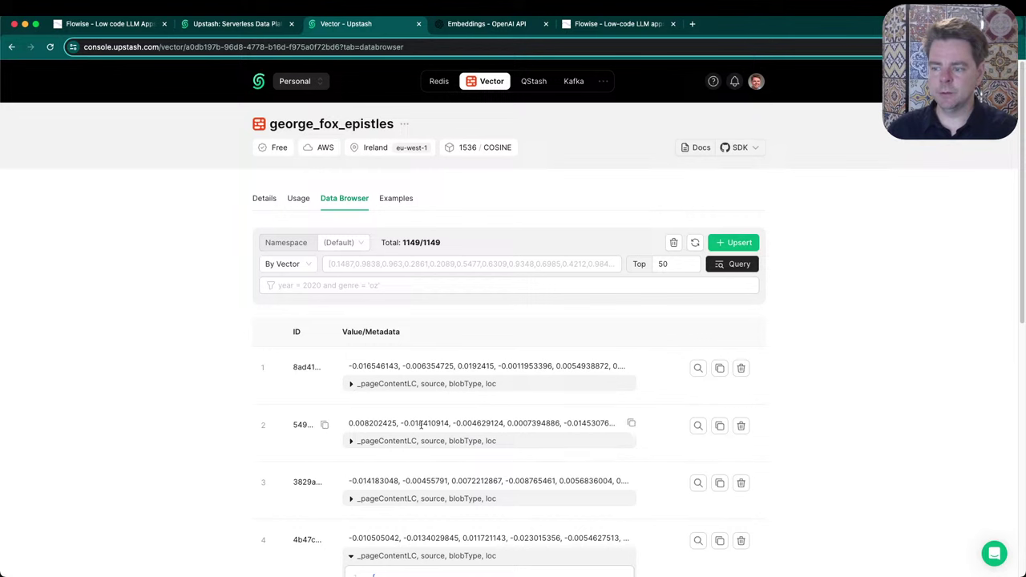
Examine the first record's vector and its expanded metadata, including the page content, source and line range
{"action": "left_click_drag", "start_coordinate": [348, 366], "coordinate": [609, 365]}
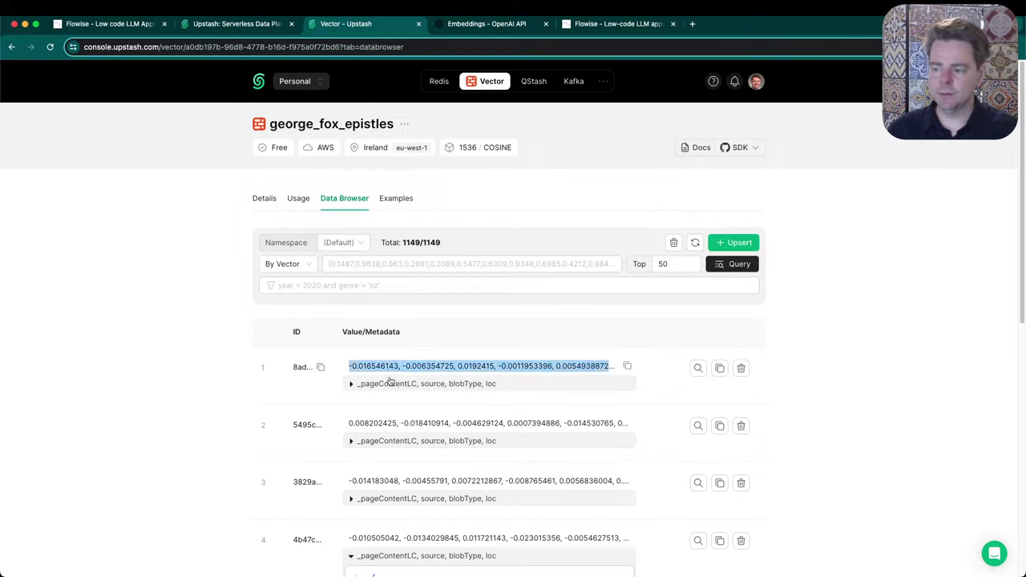
{"action": "left_click", "coordinate": [351, 383]}
{"action": "scroll", "coordinate": [297, 463], "scroll_direction": "down", "scroll_amount": 3}
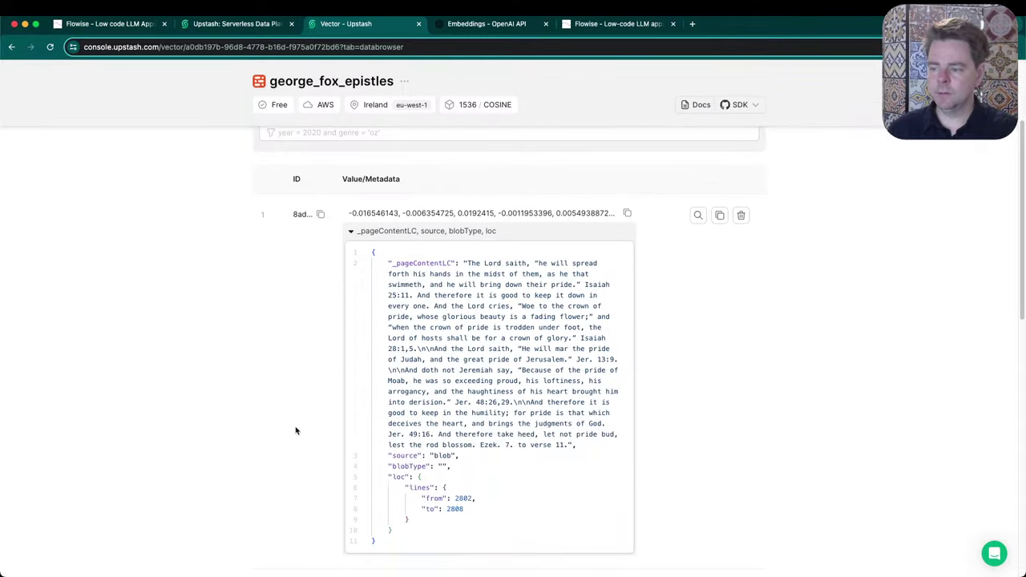
{"action": "left_click", "coordinate": [629, 213]}
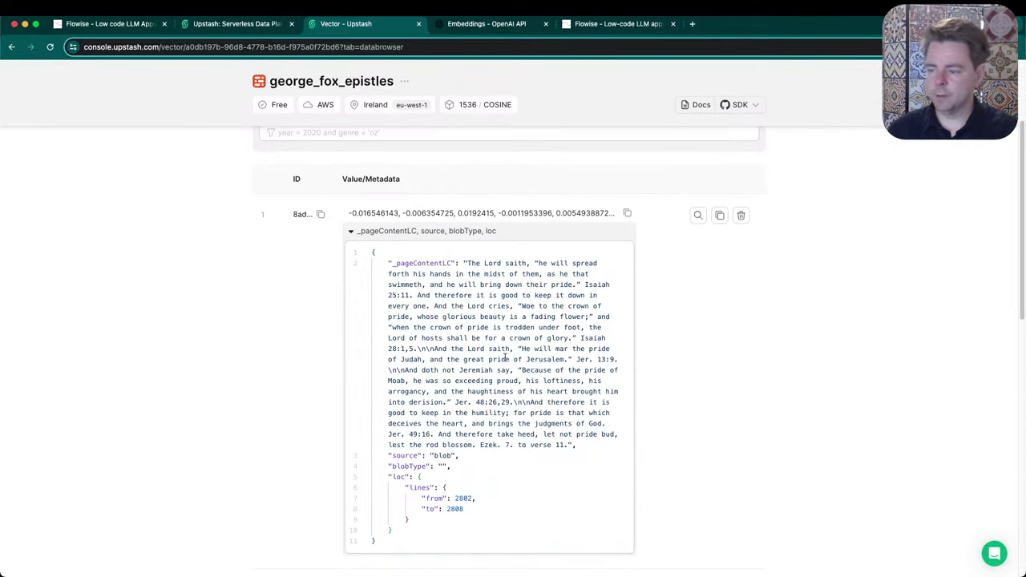
{"action": "left_click_drag", "start_coordinate": [615, 445], "coordinate": [464, 263]}
{"action": "double_click", "coordinate": [442, 455]}
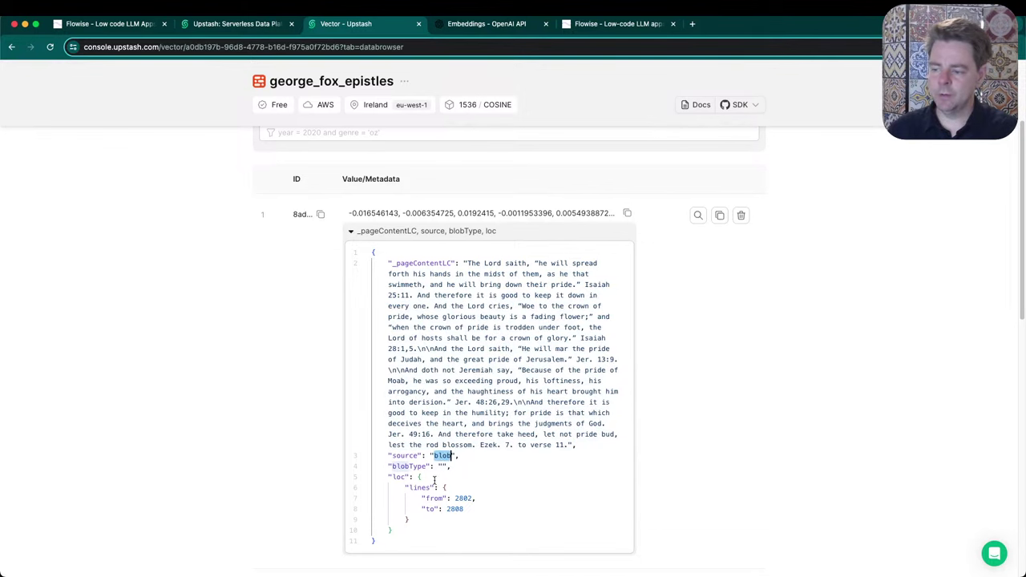
{"action": "left_click_drag", "start_coordinate": [465, 508], "coordinate": [411, 491]}
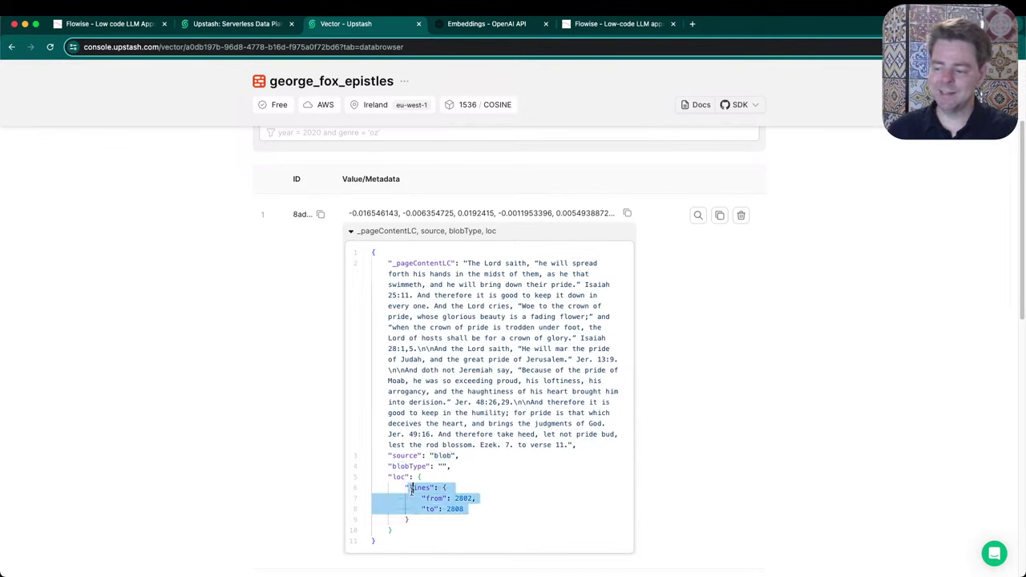
{"action": "double_click", "coordinate": [442, 455]}
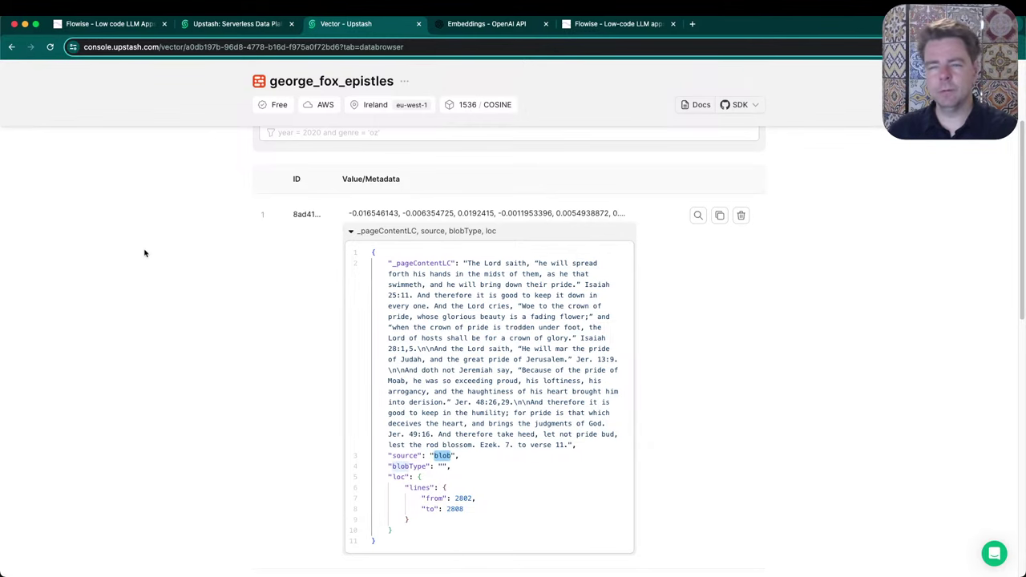
Read the new embedding models section of the OpenAI Embeddings guide and dismiss the page search
{"action": "left_click", "coordinate": [470, 27]}
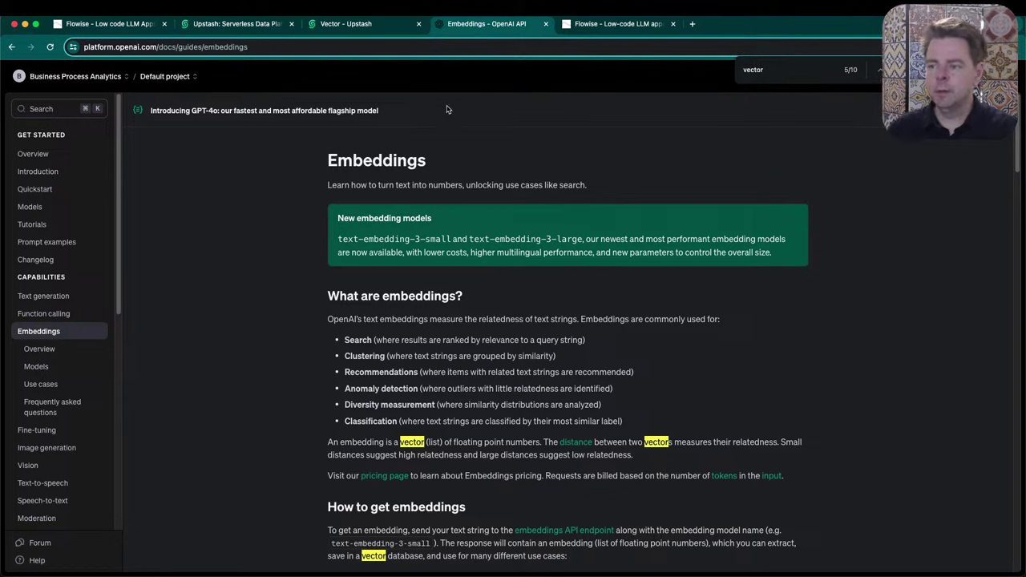
{"action": "left_click_drag", "start_coordinate": [328, 162], "coordinate": [424, 160]}
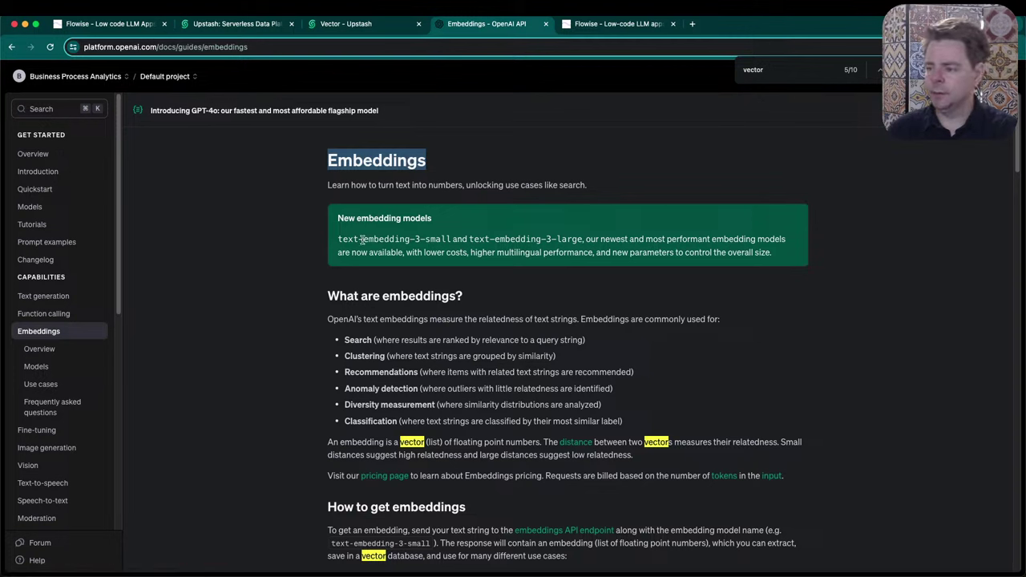
{"action": "left_click_drag", "start_coordinate": [338, 239], "coordinate": [585, 239]}
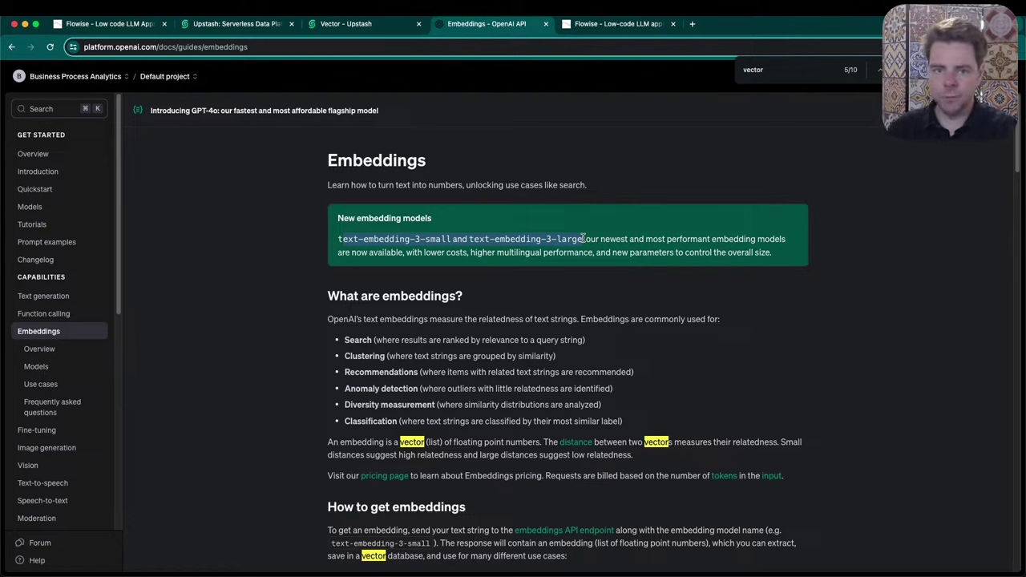
{"action": "left_click", "coordinate": [835, 355]}
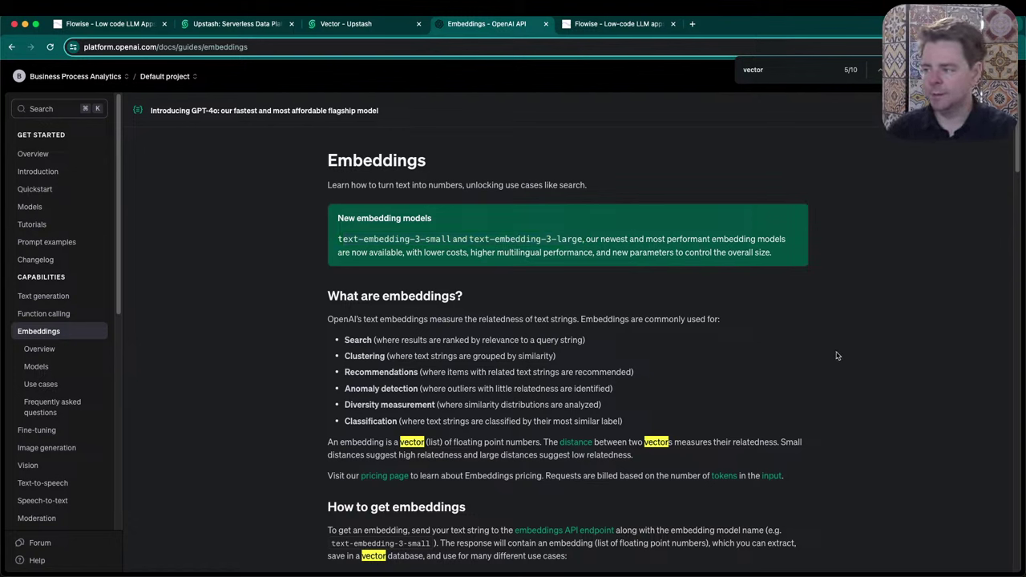
{"action": "key", "text": "Escape"}
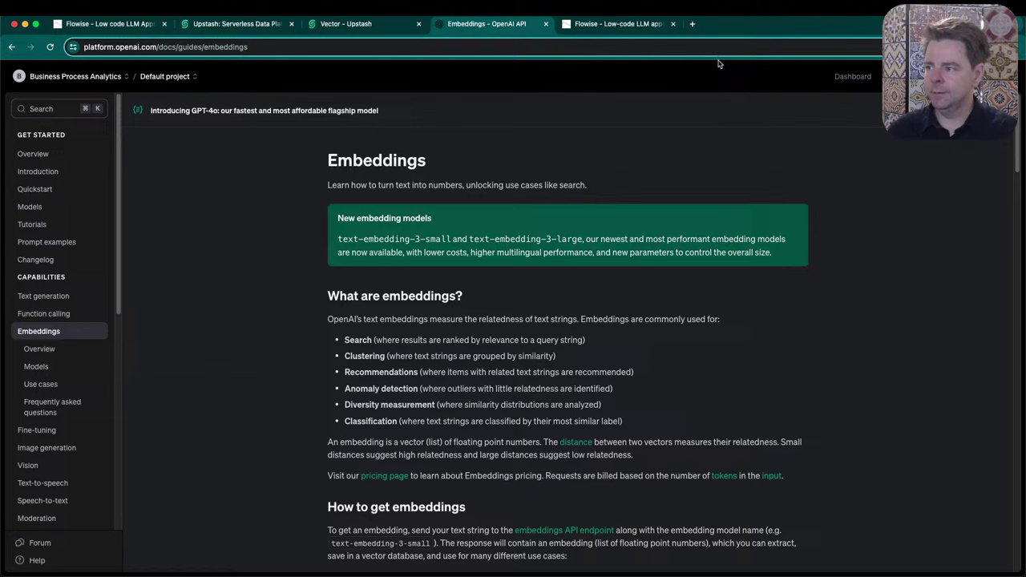
Look over the Quaker chat test canvas in Flowise and return to the list of chatflows
{"action": "left_click", "coordinate": [638, 28]}
{"action": "left_click_drag", "start_coordinate": [171, 344], "coordinate": [225, 361]}
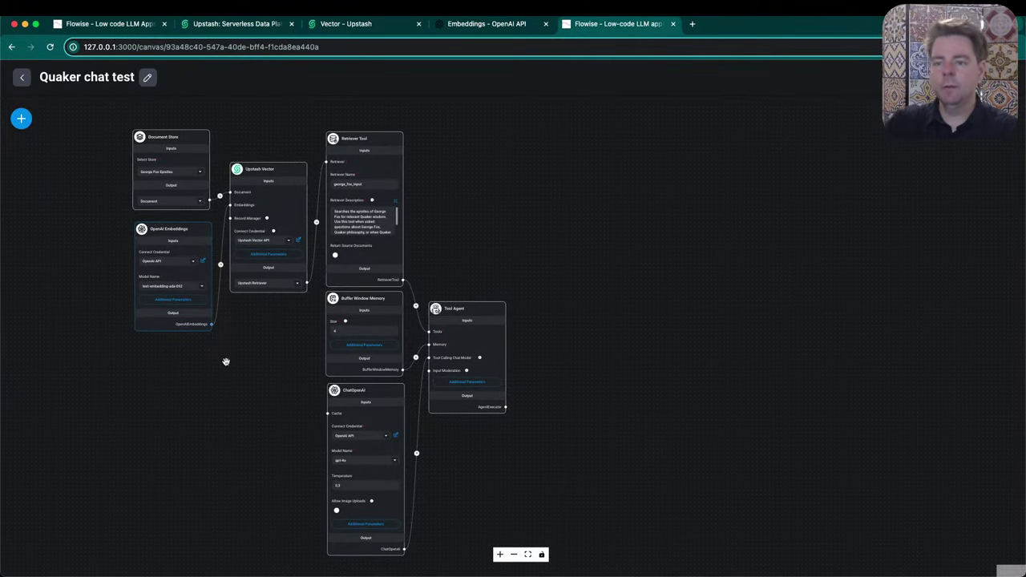
{"action": "left_click", "coordinate": [22, 77]}
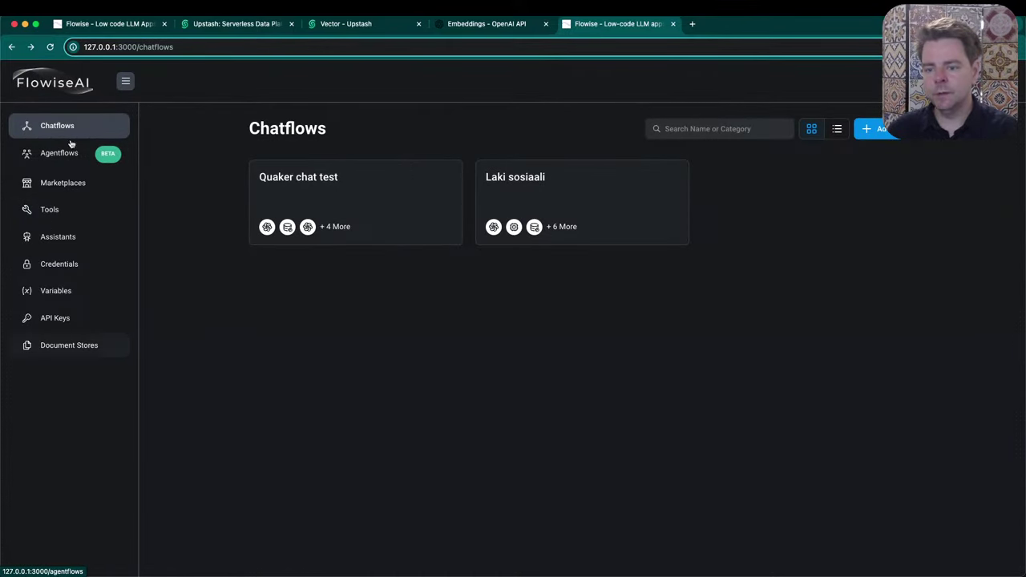
Open the George Fox Epistles document store to view its loaders
{"action": "left_click", "coordinate": [54, 353]}
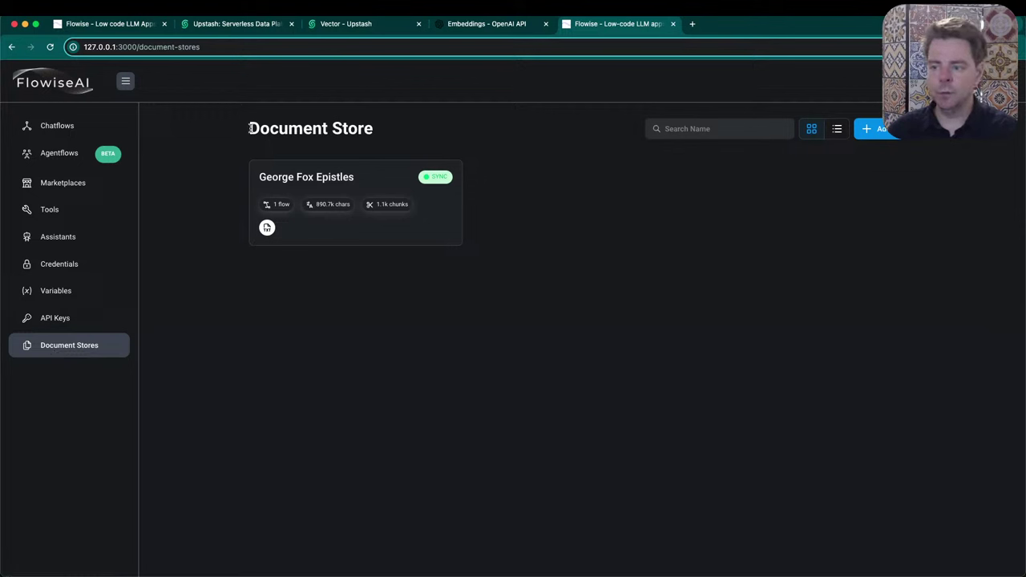
{"action": "left_click_drag", "start_coordinate": [250, 128], "coordinate": [401, 138]}
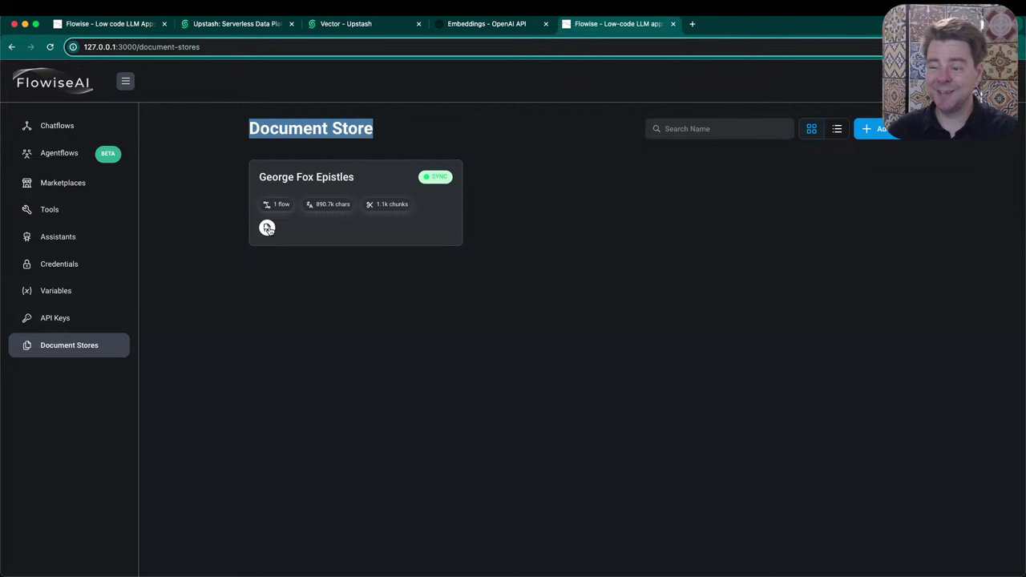
{"action": "left_click", "coordinate": [300, 178]}
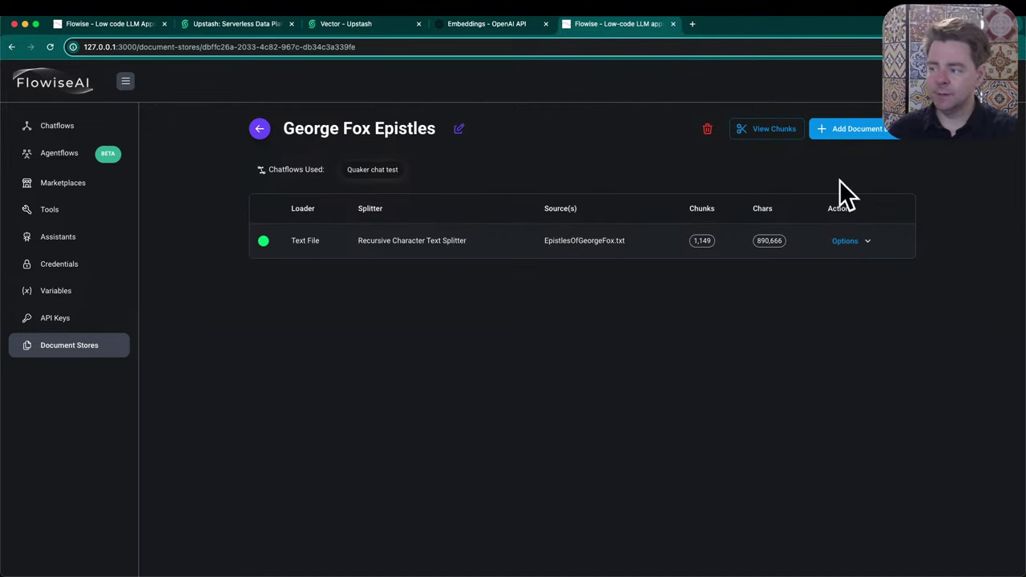
Browse the document loader types that can be added to the store and close the list without choosing one
{"action": "left_click", "coordinate": [859, 128]}
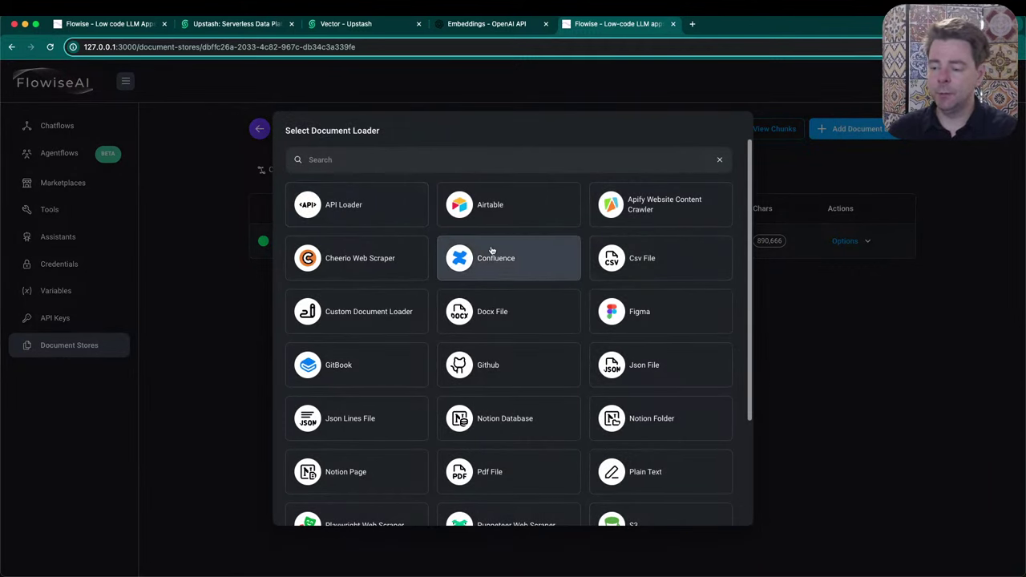
{"action": "scroll", "coordinate": [676, 269], "scroll_direction": "down", "scroll_amount": 1}
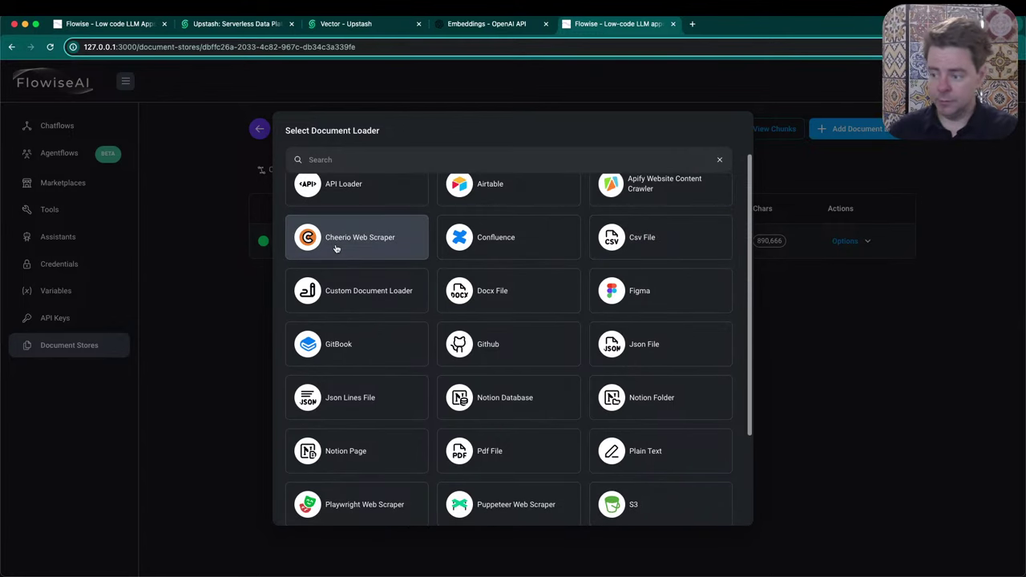
{"action": "scroll", "coordinate": [393, 346], "scroll_direction": "down", "scroll_amount": 3}
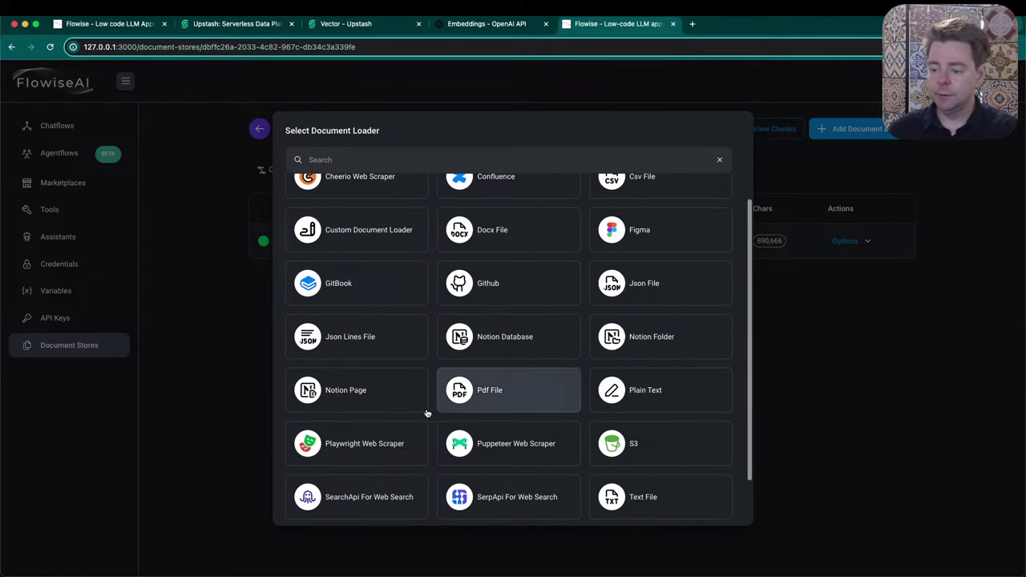
{"action": "scroll", "coordinate": [500, 399], "scroll_direction": "down", "scroll_amount": 1}
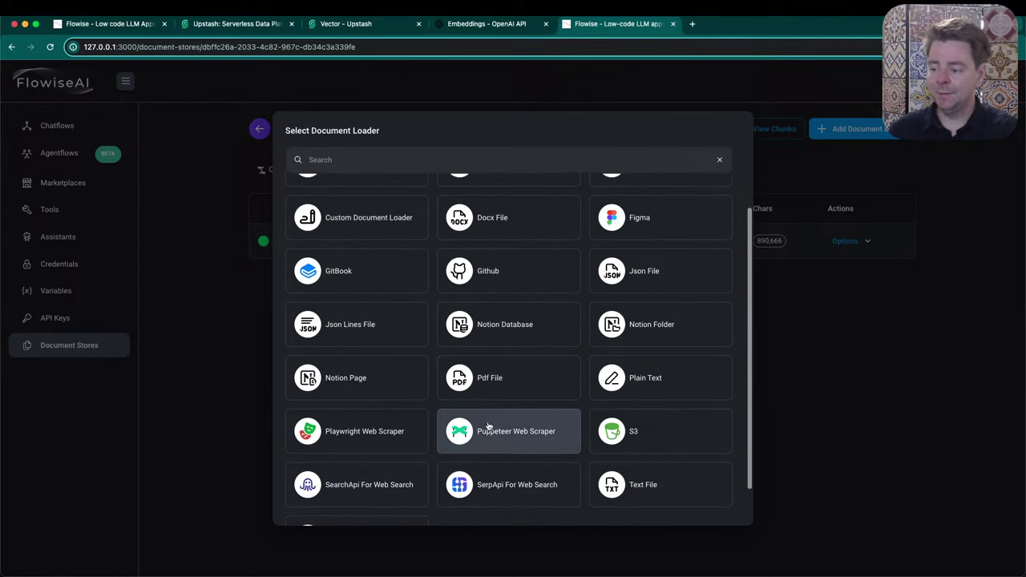
{"action": "scroll", "coordinate": [505, 416], "scroll_direction": "down", "scroll_amount": 2}
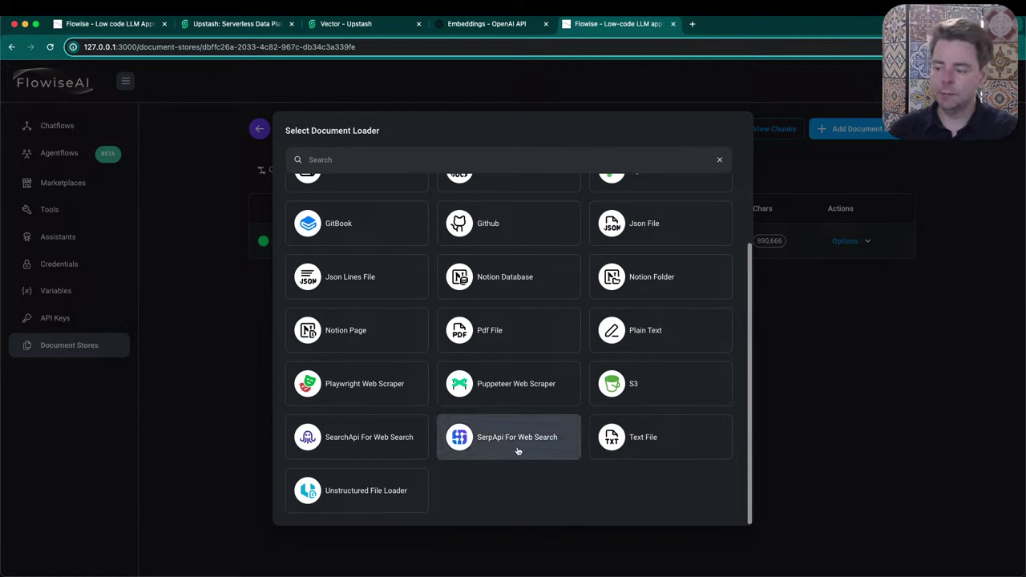
{"action": "scroll", "coordinate": [503, 450], "scroll_direction": "up", "scroll_amount": 3}
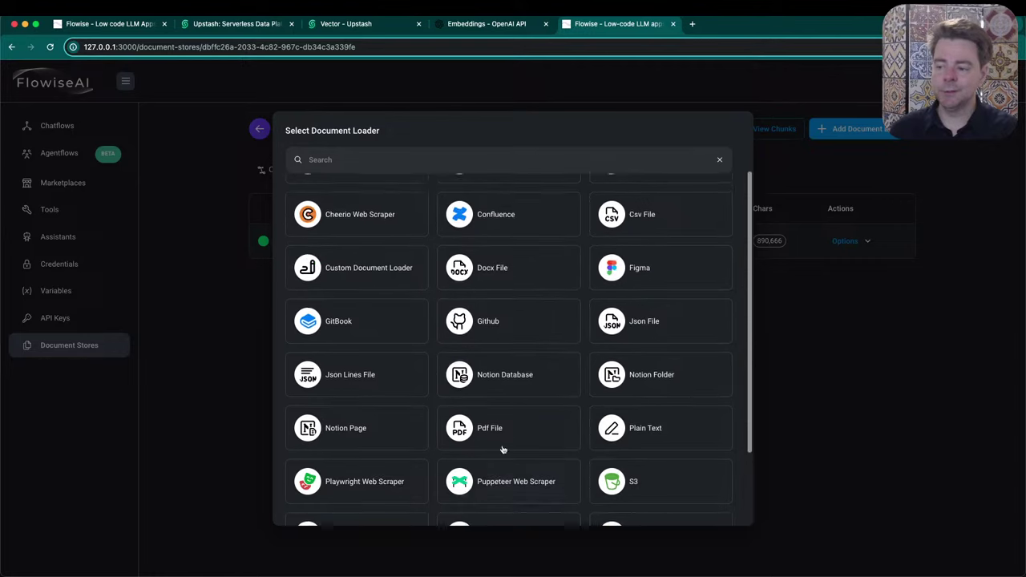
{"action": "scroll", "coordinate": [503, 449], "scroll_direction": "up", "scroll_amount": 2}
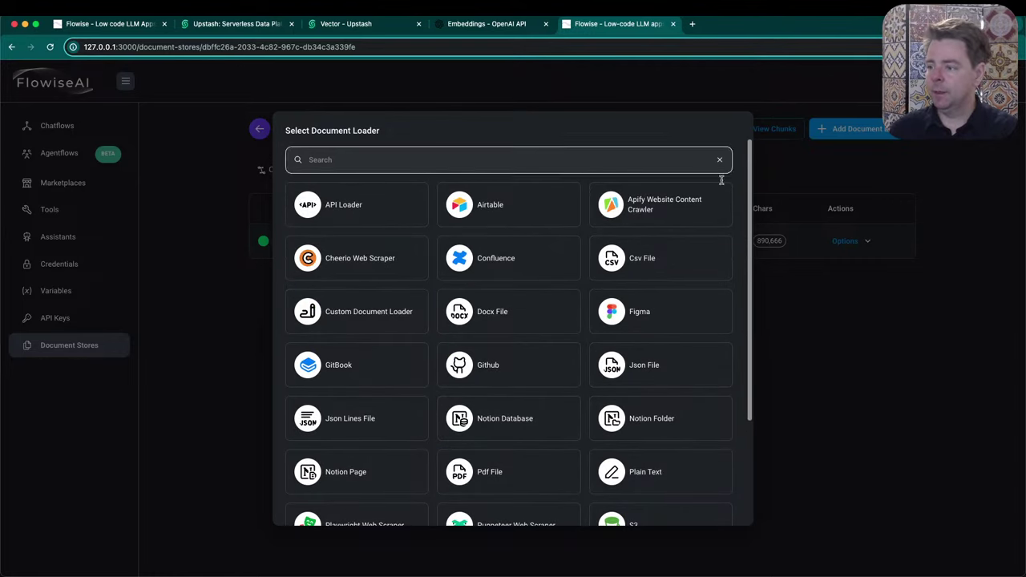
{"action": "left_click", "coordinate": [857, 376]}
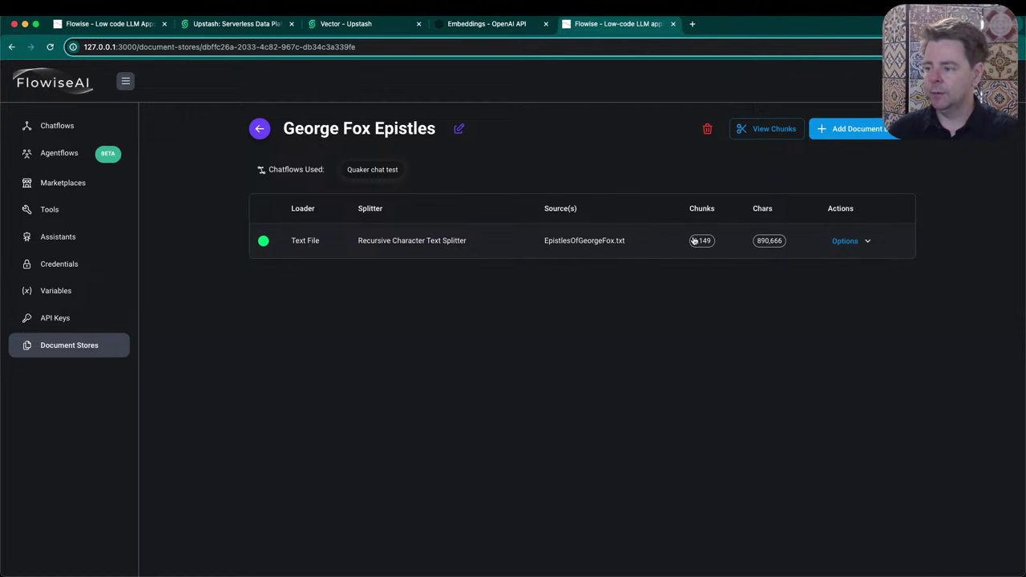
Open Preview & Process for the Text File loader and review its source file, metadata and text splitter settings
{"action": "left_click", "coordinate": [850, 246]}
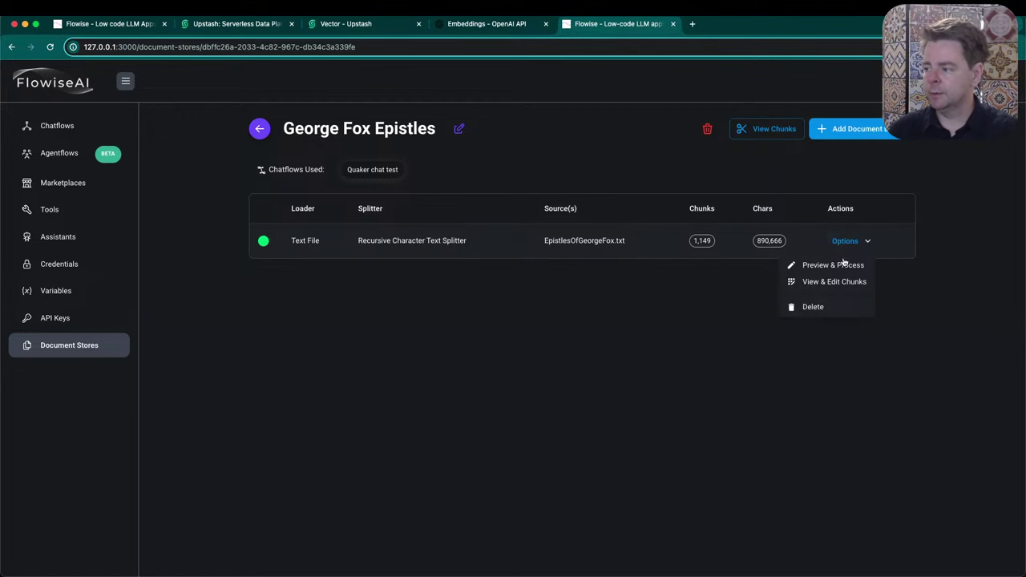
{"action": "left_click", "coordinate": [830, 266]}
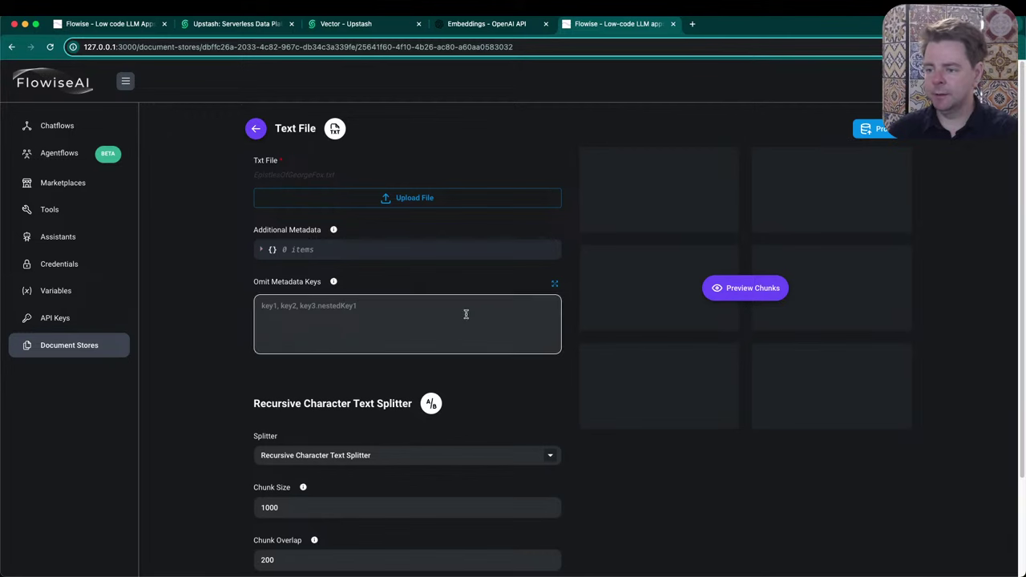
{"action": "left_click_drag", "start_coordinate": [362, 178], "coordinate": [259, 175]}
{"action": "scroll", "coordinate": [361, 224], "scroll_direction": "down", "scroll_amount": 2}
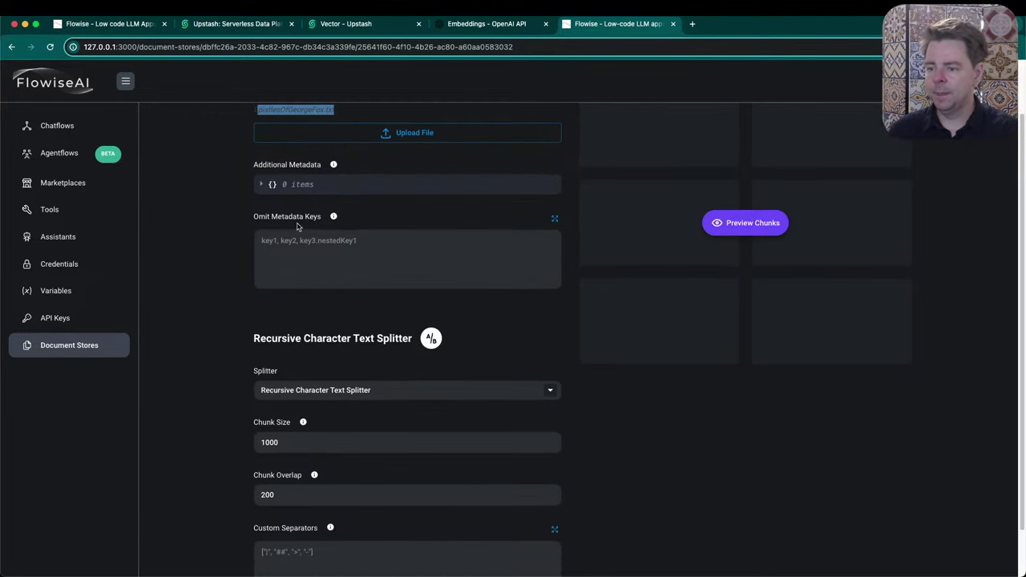
{"action": "scroll", "coordinate": [240, 320], "scroll_direction": "down", "scroll_amount": 1}
{"action": "scroll", "coordinate": [233, 328], "scroll_direction": "down", "scroll_amount": 1}
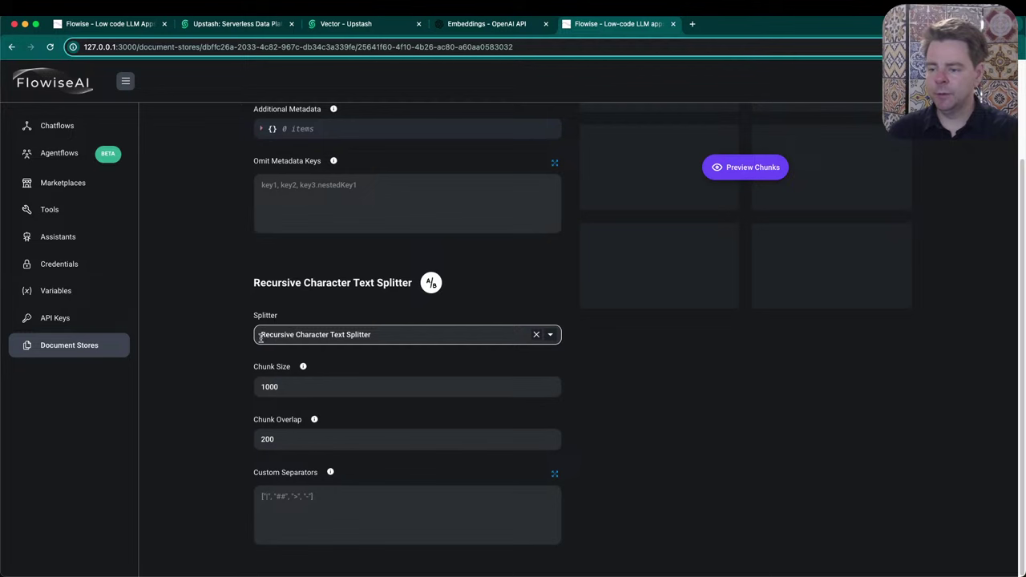
Review the Recursive Character Text Splitter's chunk size and chunk overlap, restoring the chunk size to 1000
{"action": "left_click_drag", "start_coordinate": [290, 388], "coordinate": [264, 383]}
{"action": "type", "text": "999"}
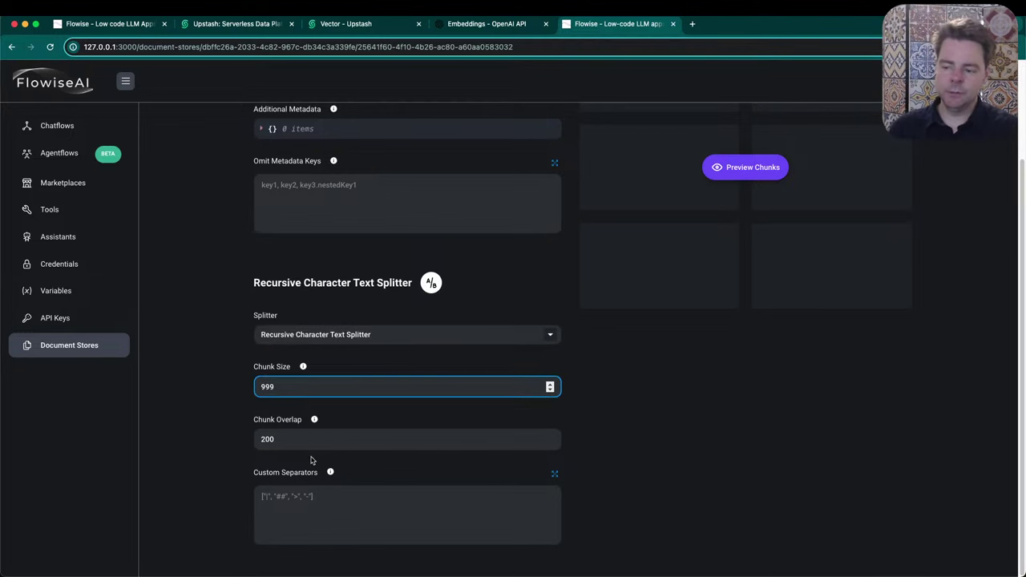
{"action": "scroll", "coordinate": [297, 388], "scroll_direction": "up", "scroll_amount": 1}
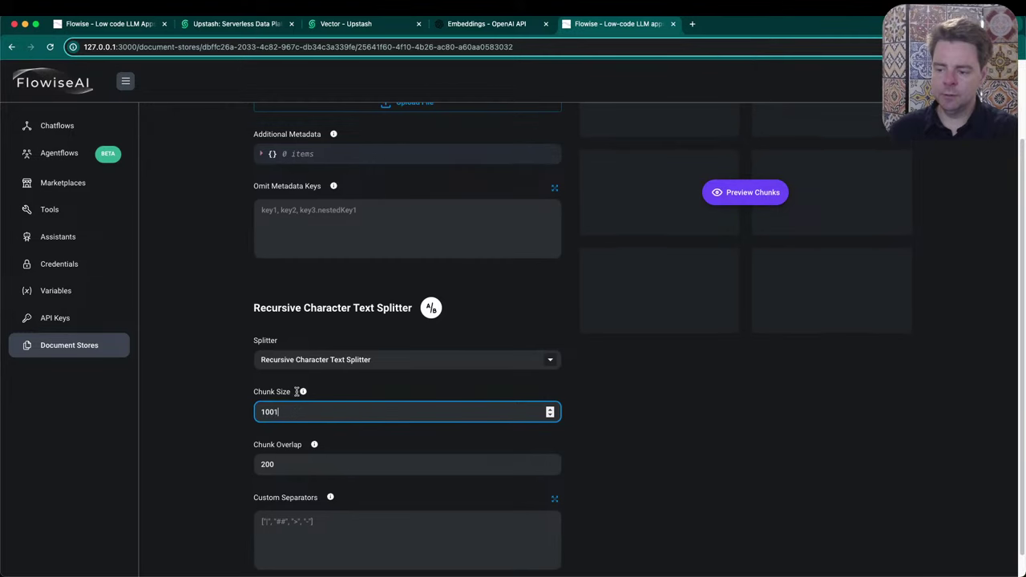
{"action": "scroll", "coordinate": [292, 407], "scroll_direction": "down", "scroll_amount": 1}
{"action": "scroll", "coordinate": [293, 408], "scroll_direction": "up", "scroll_amount": 1}
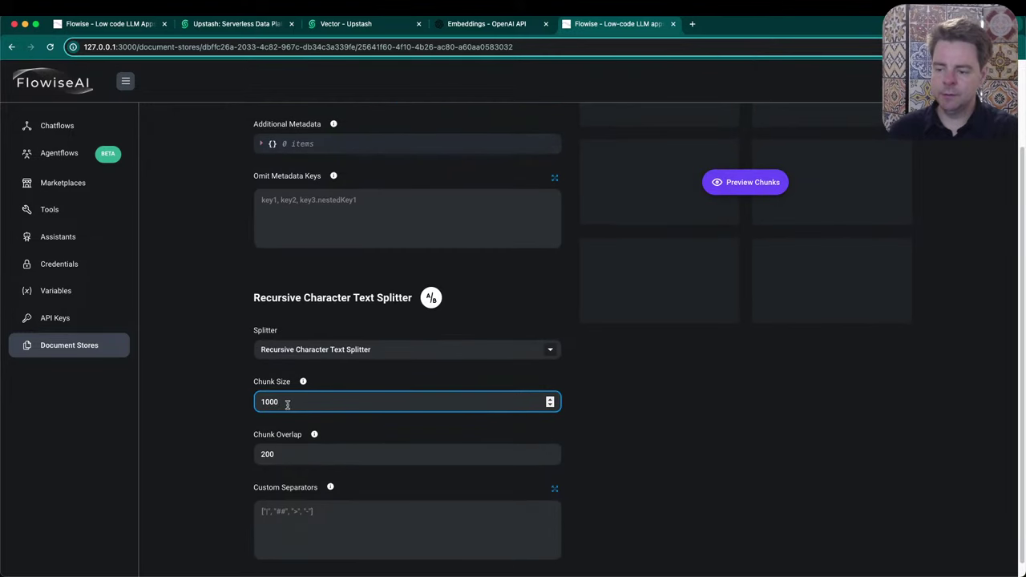
{"action": "left_click", "coordinate": [259, 443]}
{"action": "left_click_drag", "start_coordinate": [279, 454], "coordinate": [237, 463]}
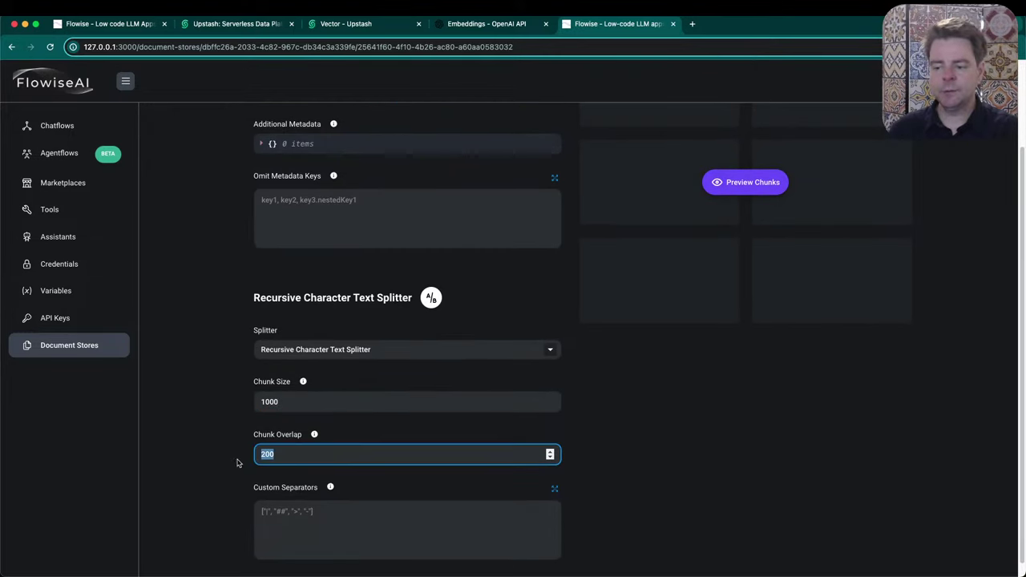
Look over the Text File loader's metadata and splitter fields, including Chunk Size and Chunk Overlap
{"action": "scroll", "coordinate": [202, 393], "scroll_direction": "down", "scroll_amount": 1}
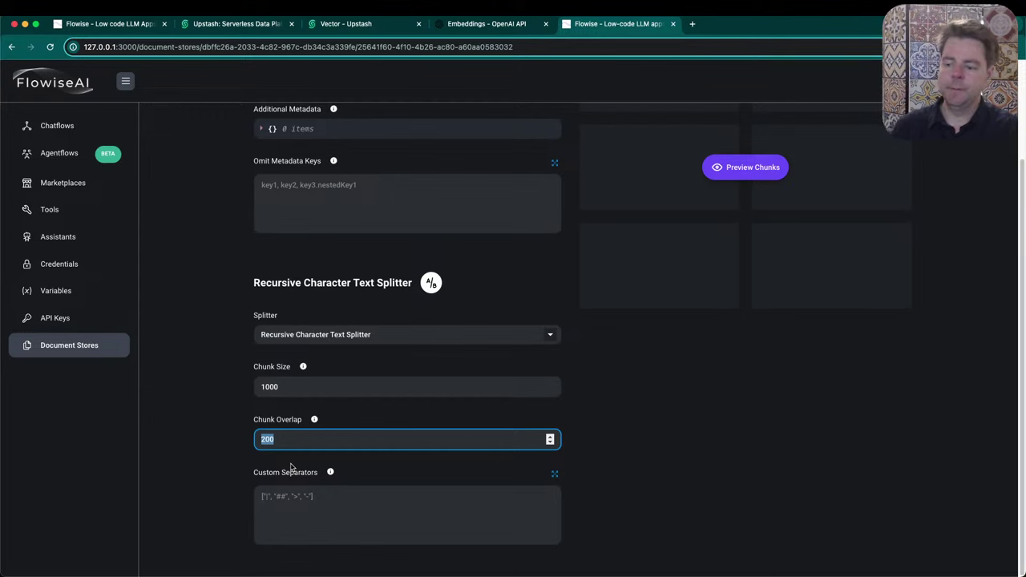
{"action": "scroll", "coordinate": [345, 451], "scroll_direction": "up", "scroll_amount": 3}
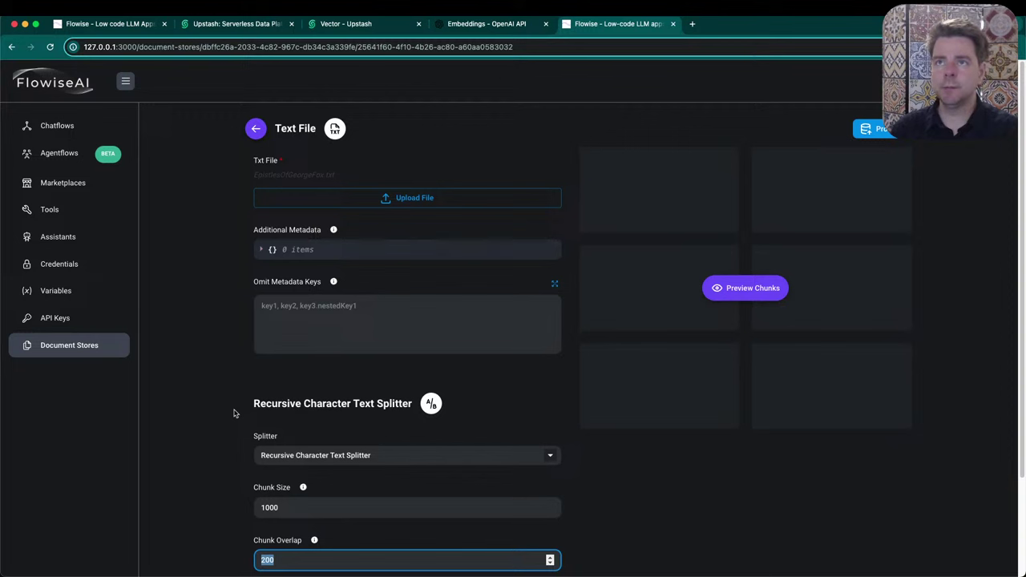
{"action": "scroll", "coordinate": [234, 413], "scroll_direction": "down", "scroll_amount": 1}
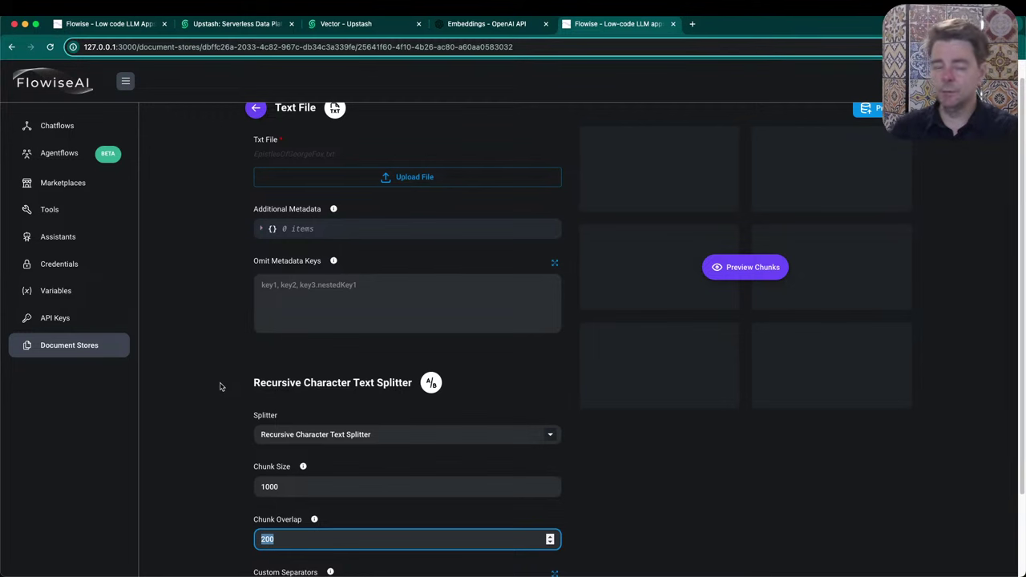
{"action": "scroll", "coordinate": [221, 387], "scroll_direction": "down", "scroll_amount": 2}
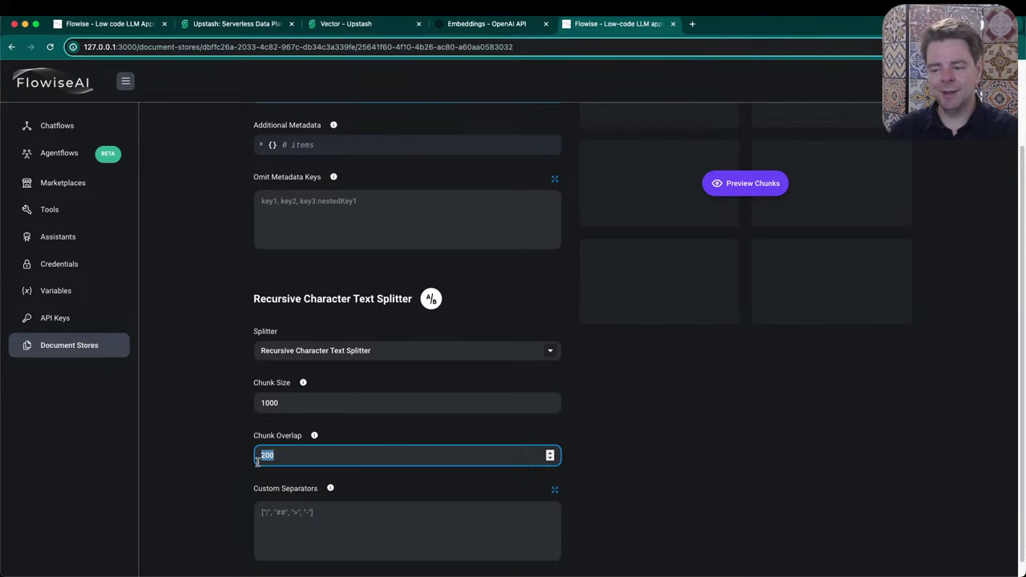
{"action": "left_click", "coordinate": [293, 455]}
{"action": "left_click", "coordinate": [271, 405]}
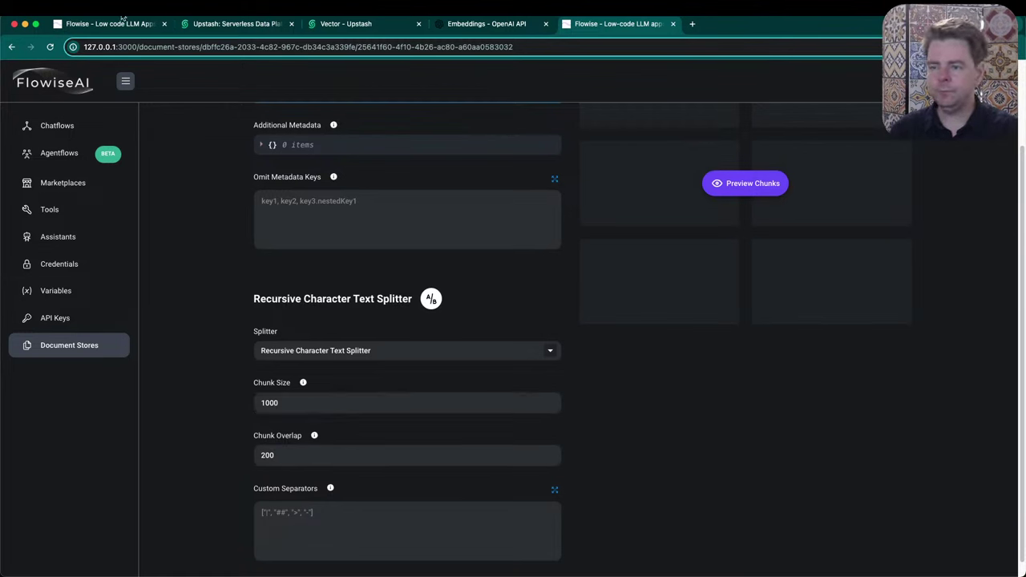
Preview the Text File loader's chunks and examine the second chunk's text and metadata and the total number of chunks
{"action": "scroll", "coordinate": [616, 314], "scroll_direction": "up", "scroll_amount": 3}
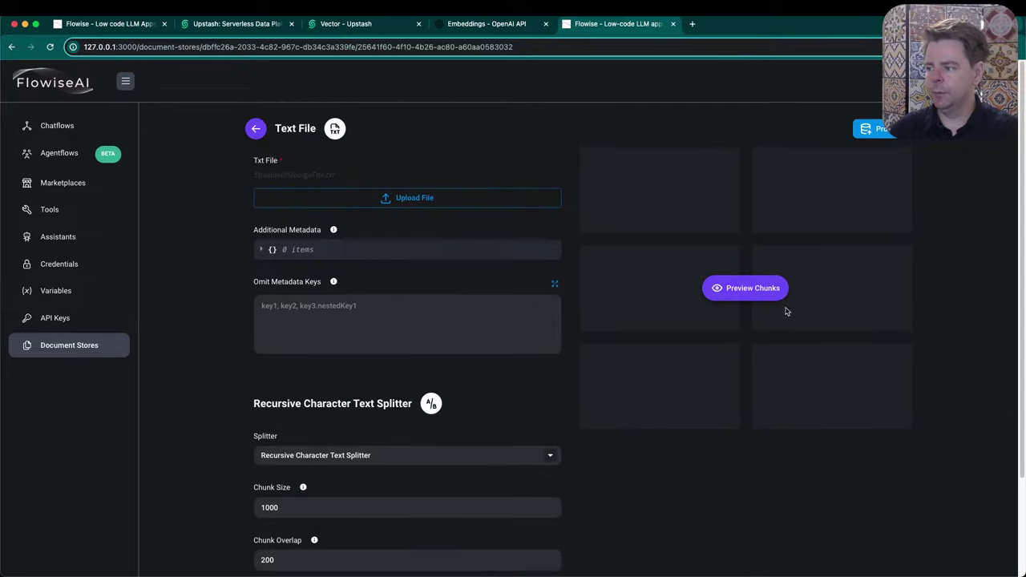
{"action": "left_click", "coordinate": [757, 294]}
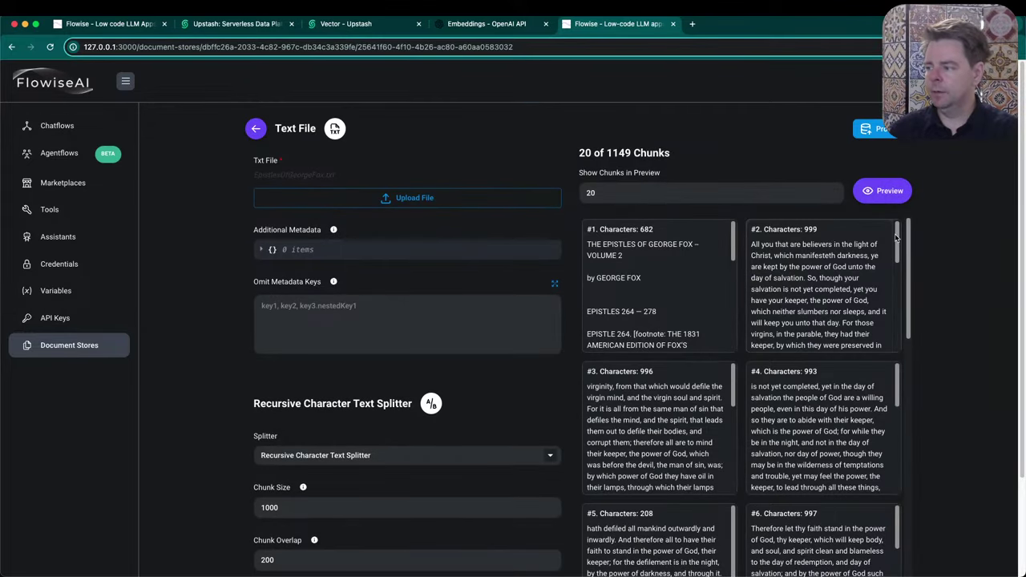
{"action": "left_click_drag", "start_coordinate": [896, 236], "coordinate": [906, 329]}
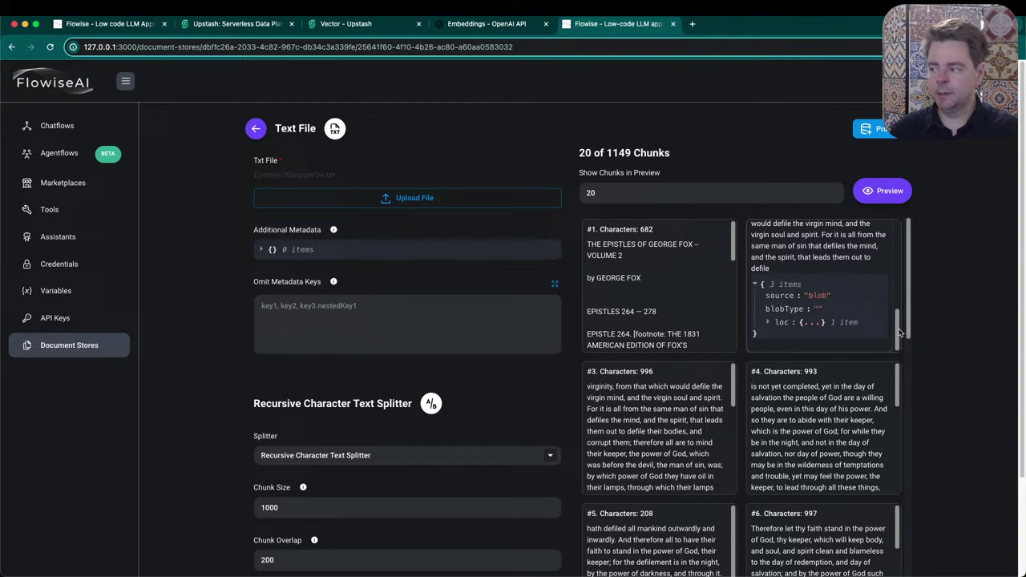
{"action": "scroll", "coordinate": [897, 333], "scroll_direction": "up", "scroll_amount": 1}
{"action": "scroll", "coordinate": [896, 333], "scroll_direction": "up", "scroll_amount": 5}
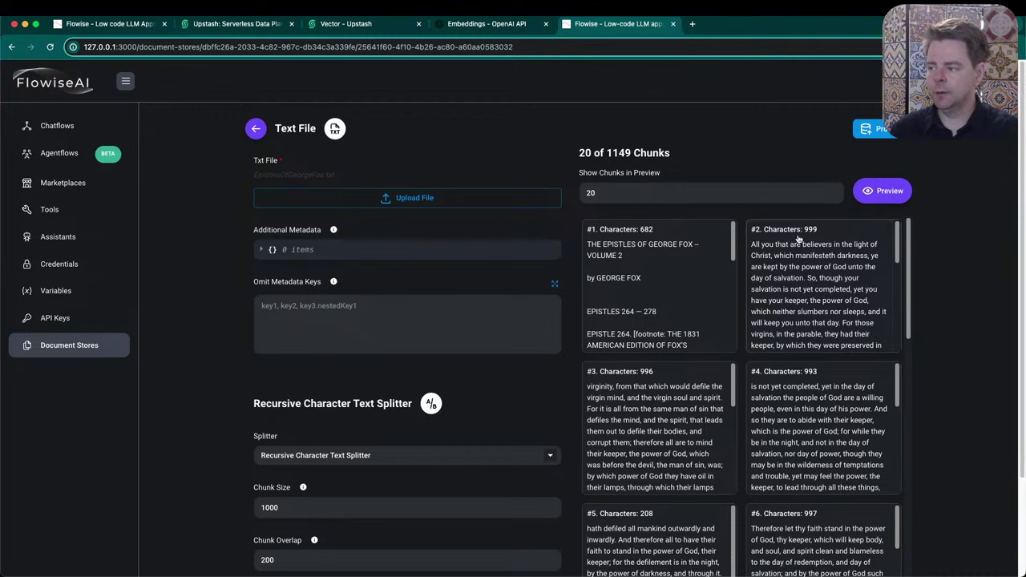
{"action": "left_click_drag", "start_coordinate": [607, 152], "coordinate": [633, 152]}
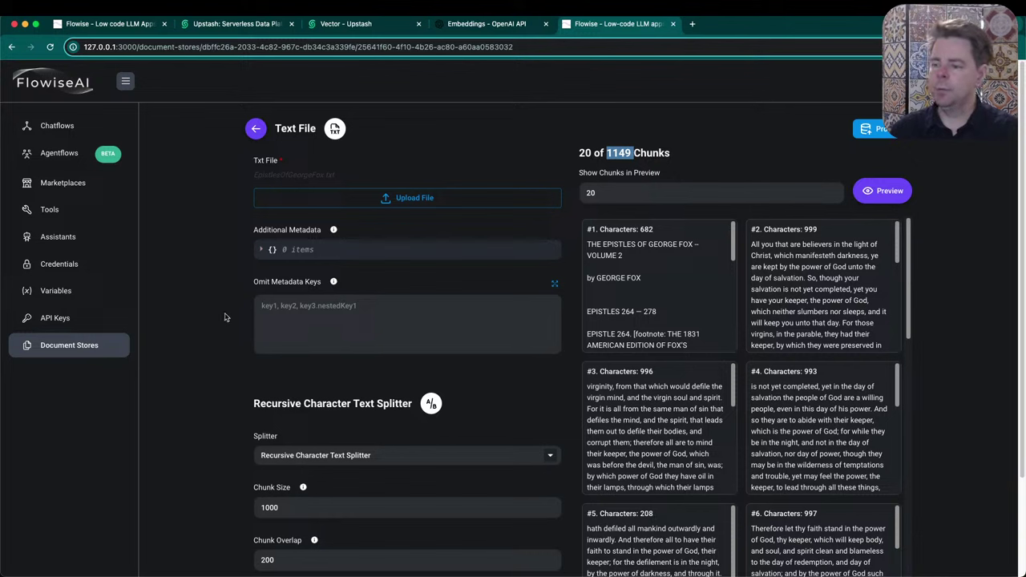
Expand the Additional Metadata object, view the entry for a new key name and dismiss it without adding a key
{"action": "left_click", "coordinate": [261, 249]}
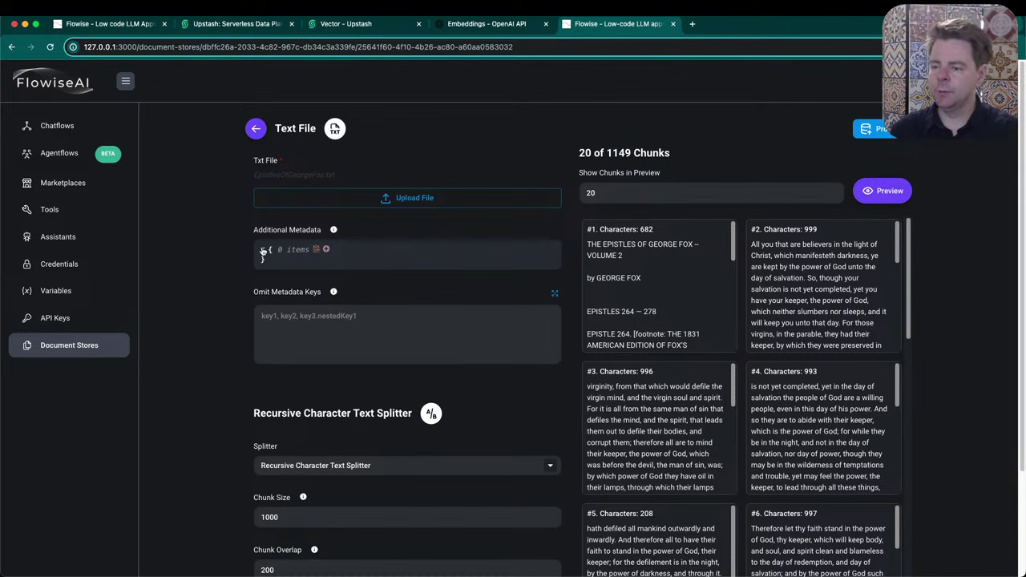
{"action": "left_click", "coordinate": [327, 251]}
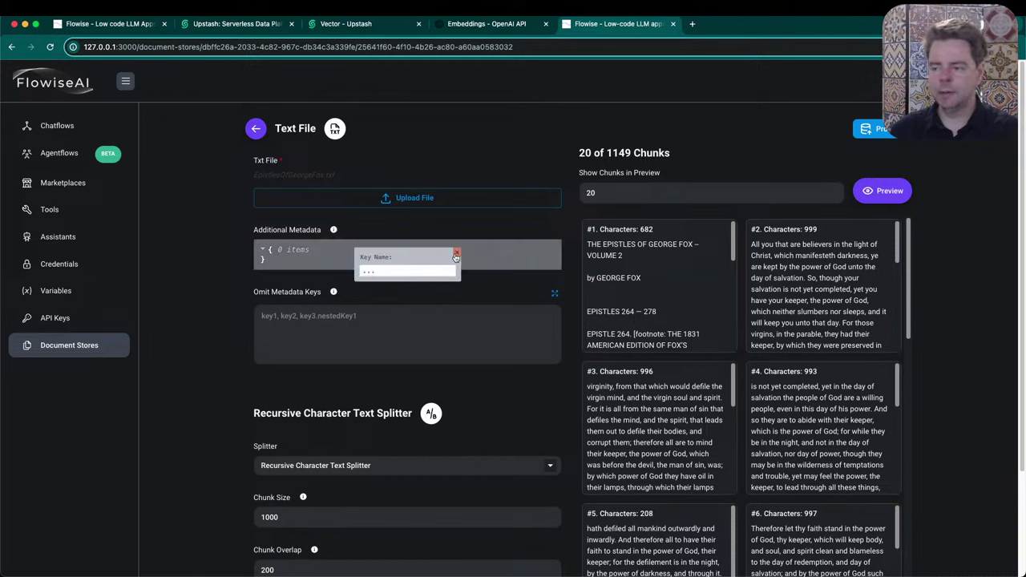
{"action": "left_click", "coordinate": [455, 254]}
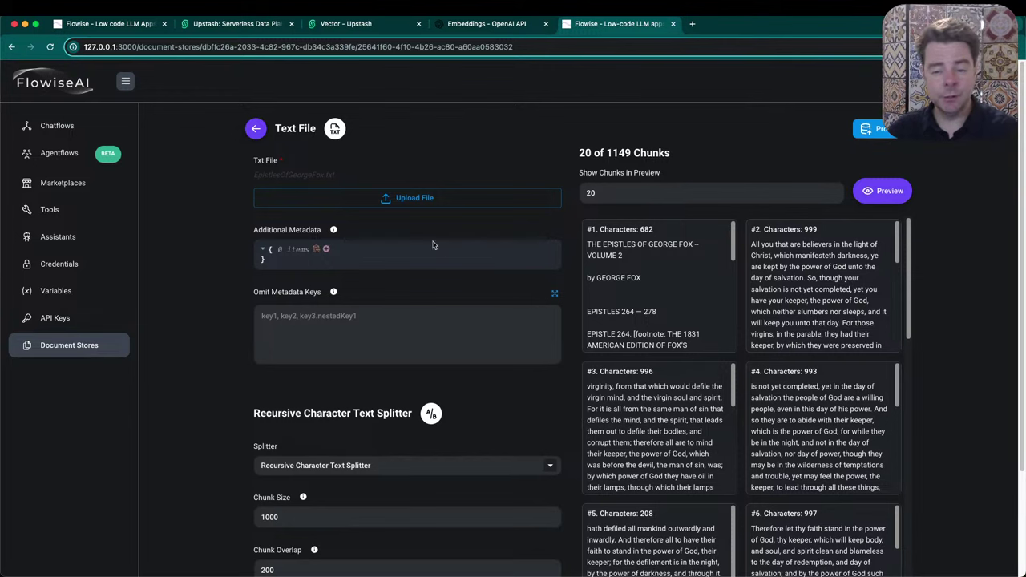
Open the Quaker chat test chatflow and focus on its Document Store and OpenAI Embeddings nodes
{"action": "left_click", "coordinate": [58, 125]}
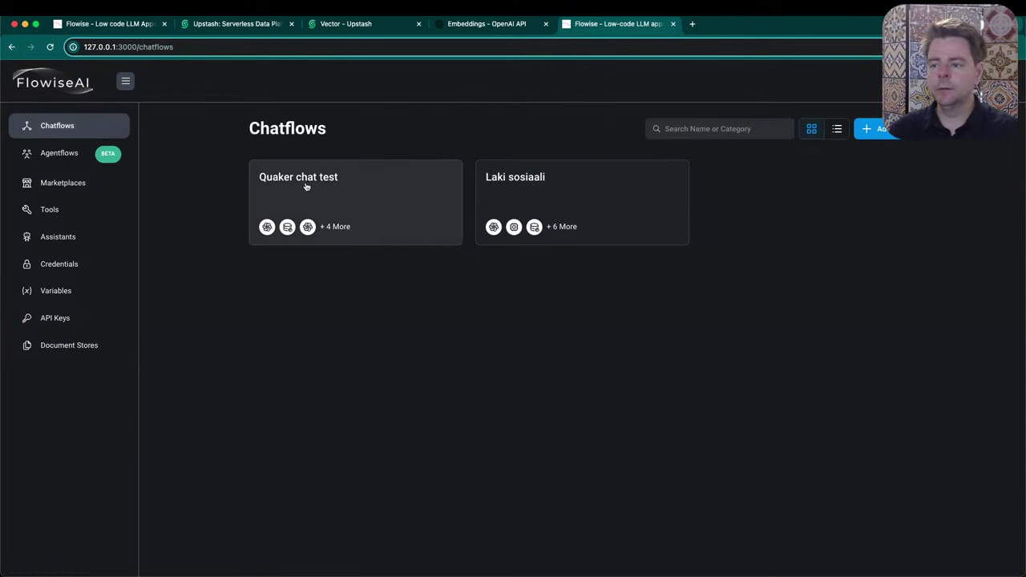
{"action": "left_click", "coordinate": [278, 184]}
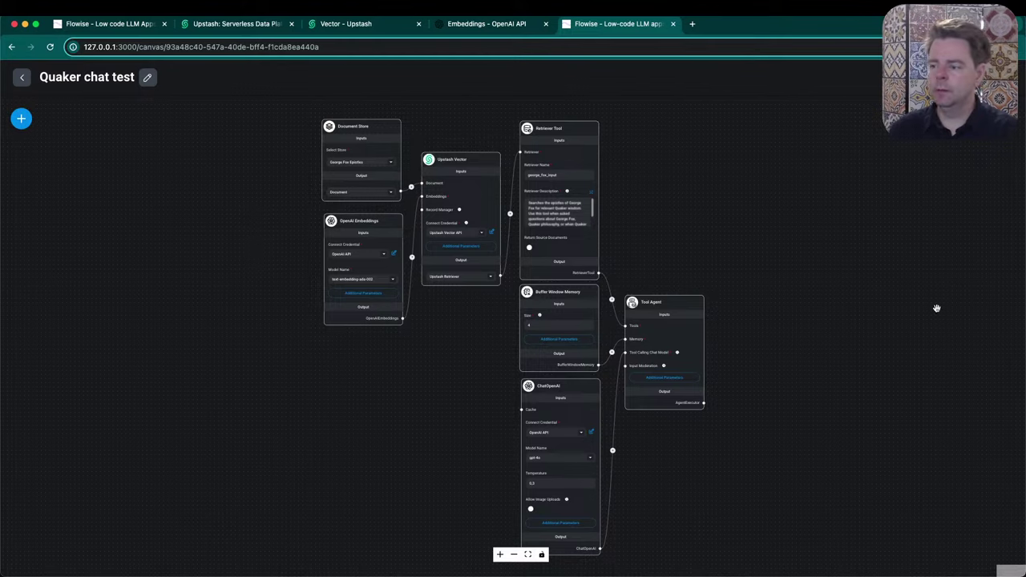
{"action": "scroll", "coordinate": [298, 162], "scroll_direction": "up", "scroll_amount": 1}
{"action": "scroll", "coordinate": [298, 163], "scroll_direction": "up", "scroll_amount": 5}
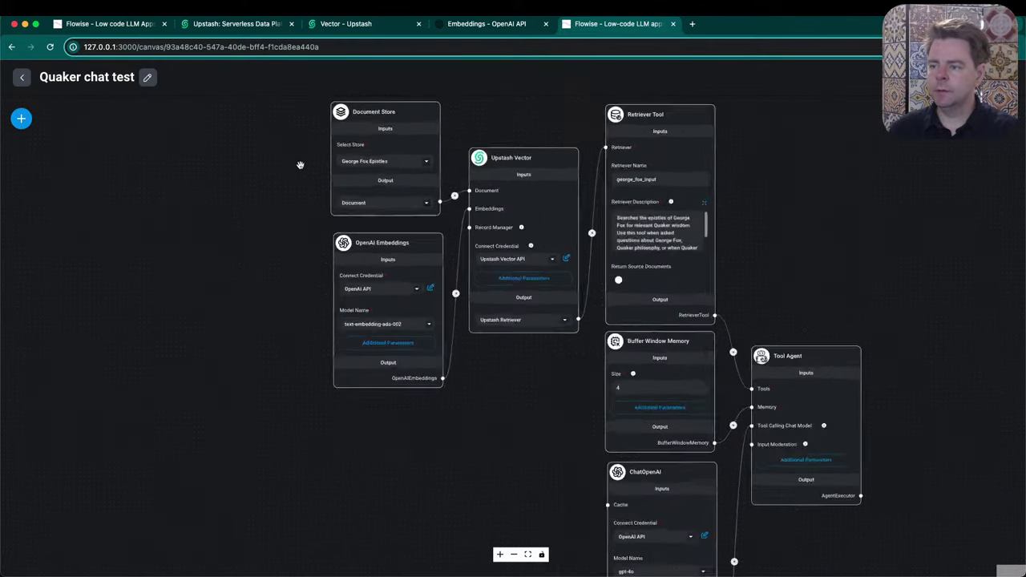
{"action": "scroll", "coordinate": [311, 214], "scroll_direction": "down", "scroll_amount": 3}
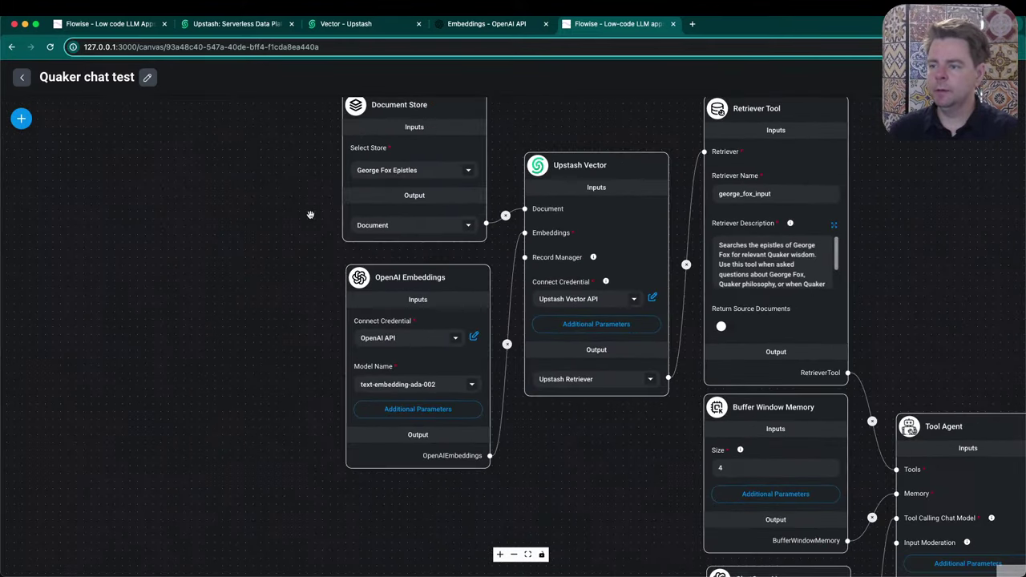
{"action": "scroll", "coordinate": [311, 214], "scroll_direction": "up", "scroll_amount": 1}
Check the store selection in the Document Store node, keeping George Fox Epistles
{"action": "left_click", "coordinate": [366, 150]}
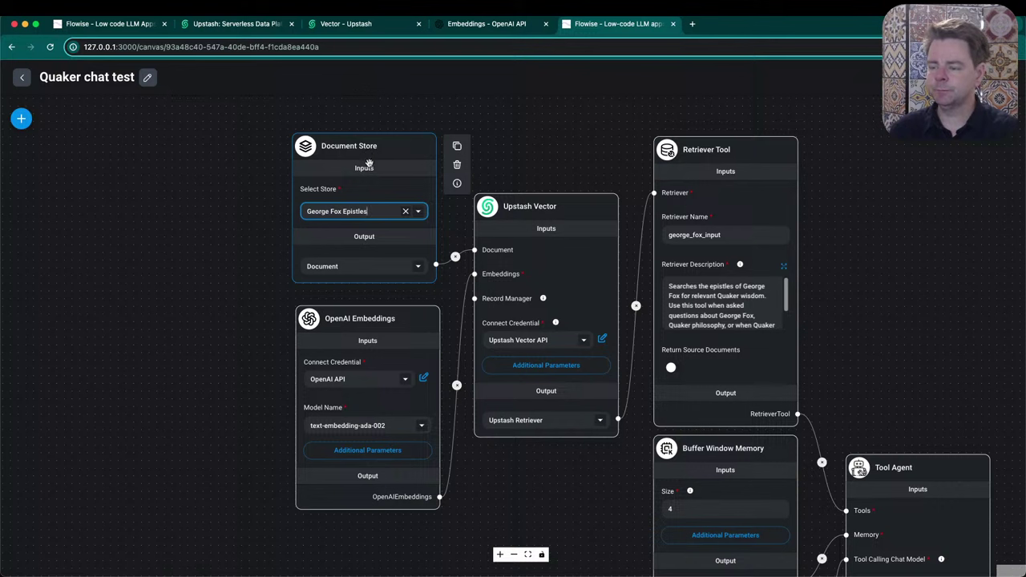
{"action": "left_click", "coordinate": [416, 213]}
{"action": "left_click", "coordinate": [256, 239]}
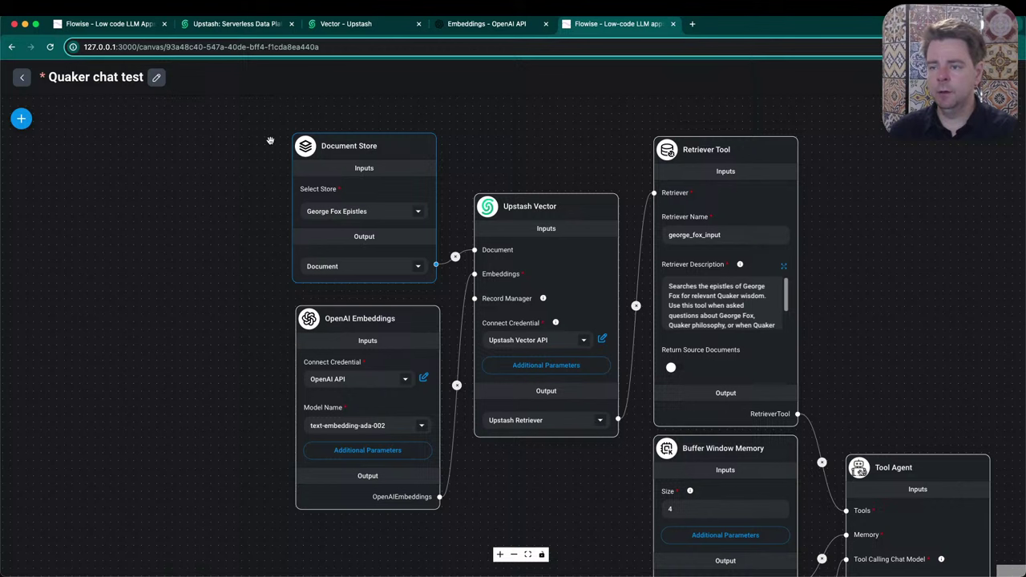
Align the OpenAI Embeddings node under the Document Store node and view its embedding model options without changing the model
{"action": "mouse_move", "coordinate": [294, 165]}
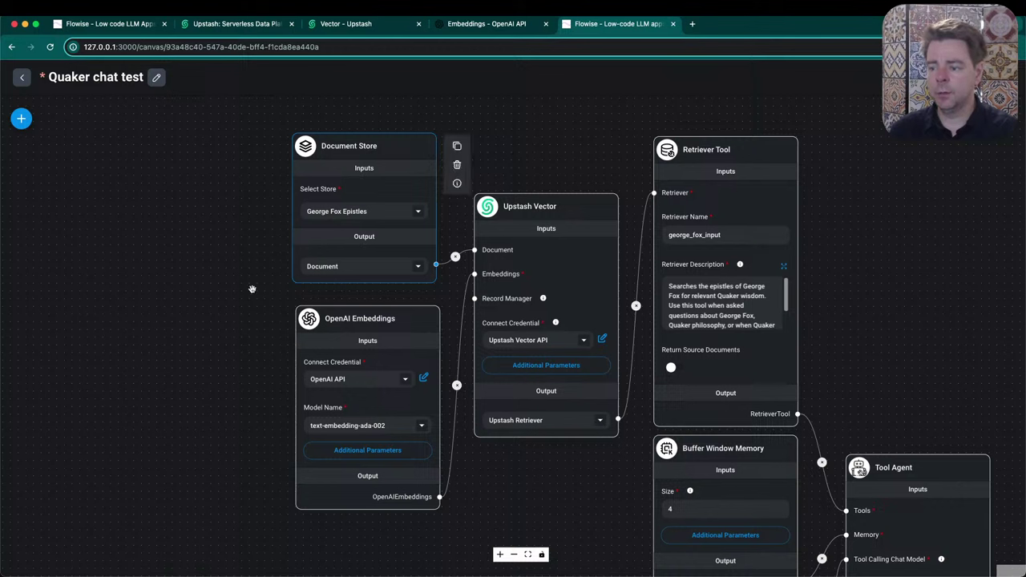
{"action": "mouse_move", "coordinate": [357, 335]}
{"action": "left_click_drag", "start_coordinate": [369, 321], "coordinate": [366, 313]}
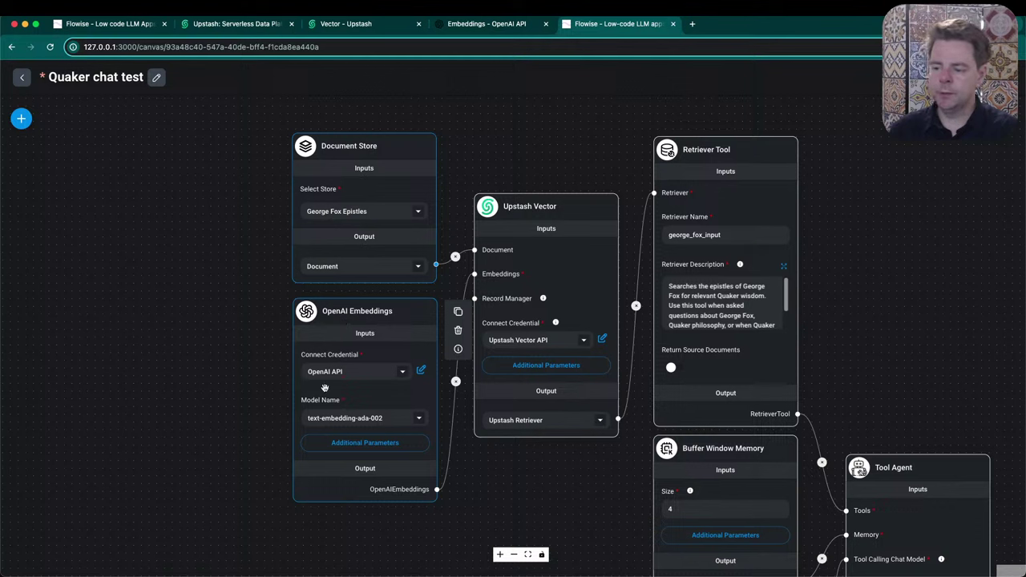
{"action": "left_click", "coordinate": [419, 422]}
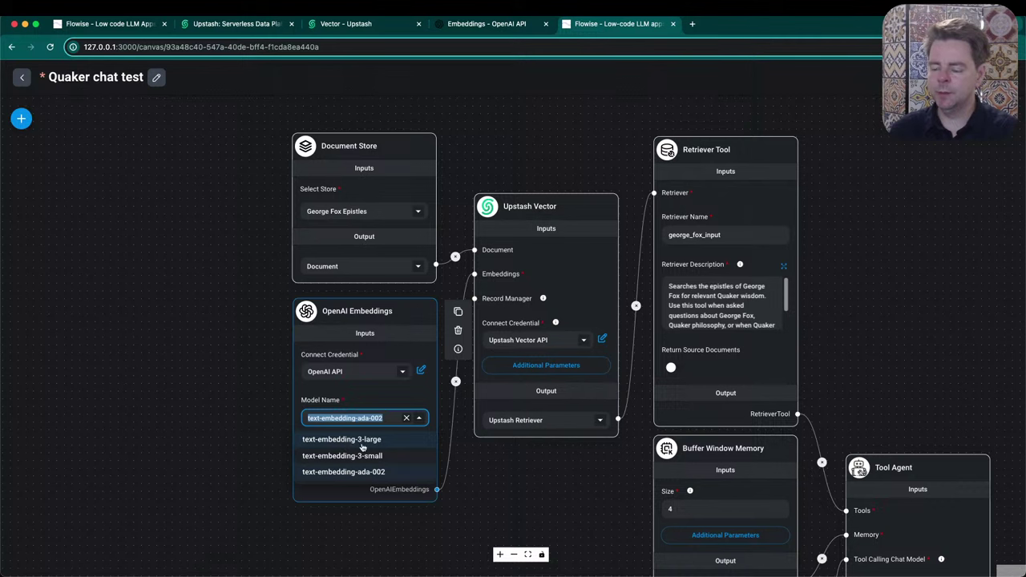
{"action": "key", "text": "Escape"}
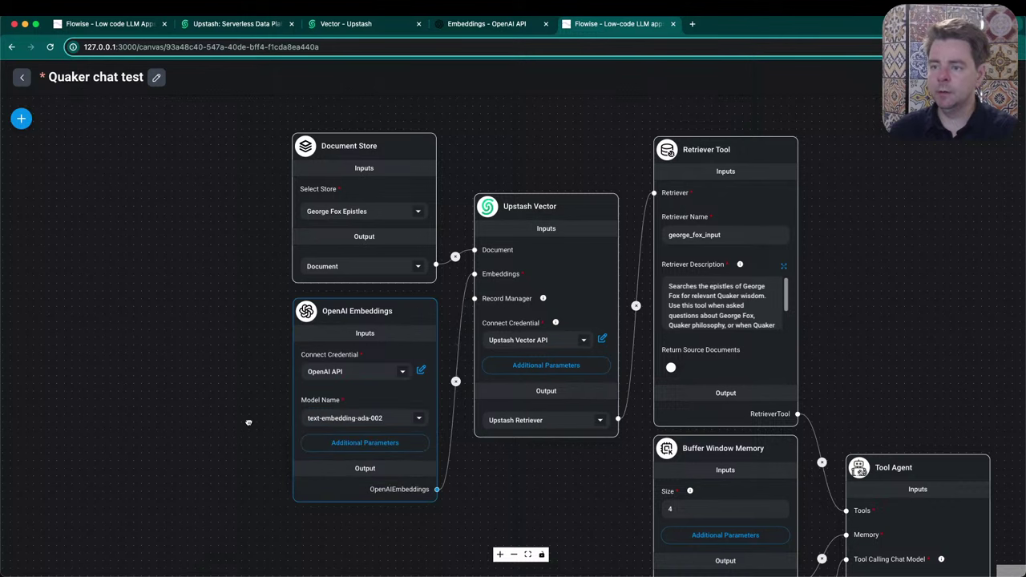
Switch to the Upstash site and examine the dimension setting of the george_fox_epistles vector index
{"action": "left_click", "coordinate": [231, 26]}
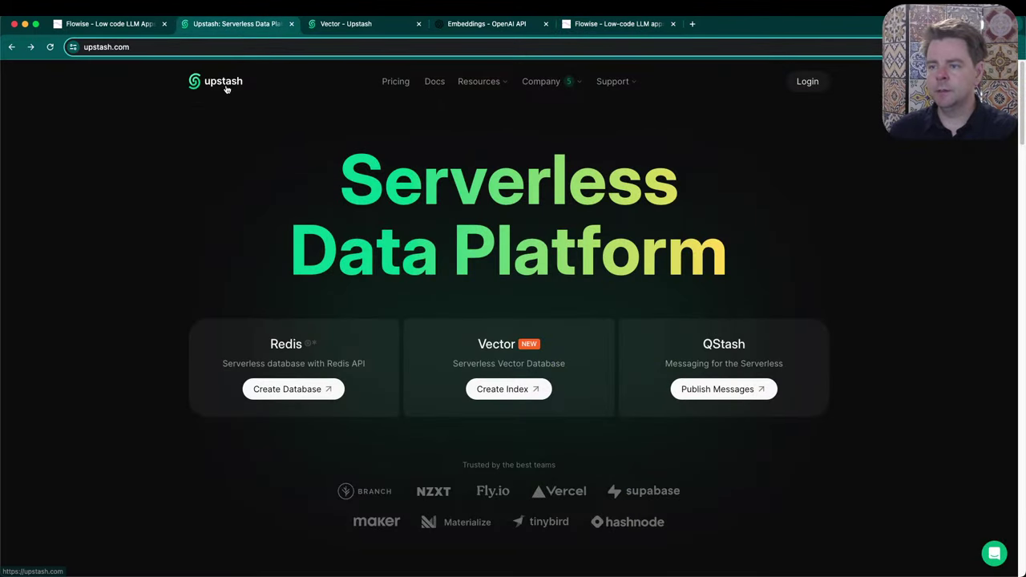
{"action": "left_click", "coordinate": [361, 23]}
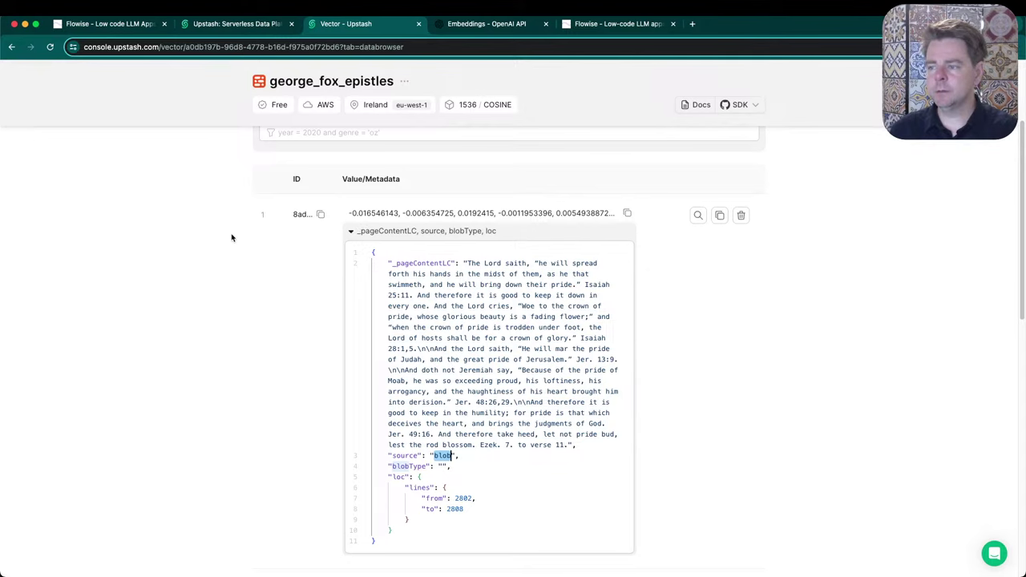
{"action": "scroll", "coordinate": [231, 238], "scroll_direction": "up", "scroll_amount": 3}
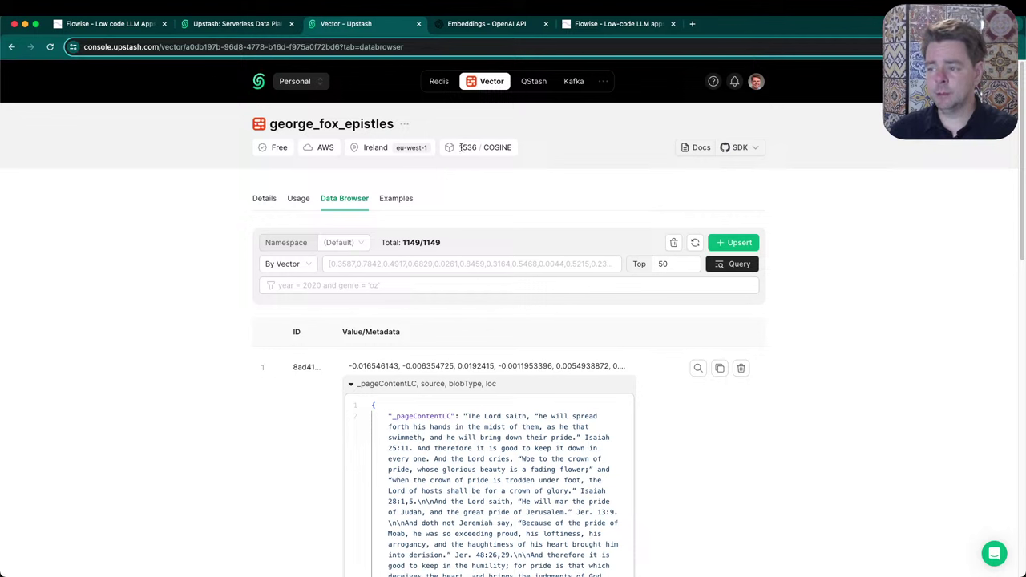
{"action": "left_click_drag", "start_coordinate": [460, 147], "coordinate": [478, 148]}
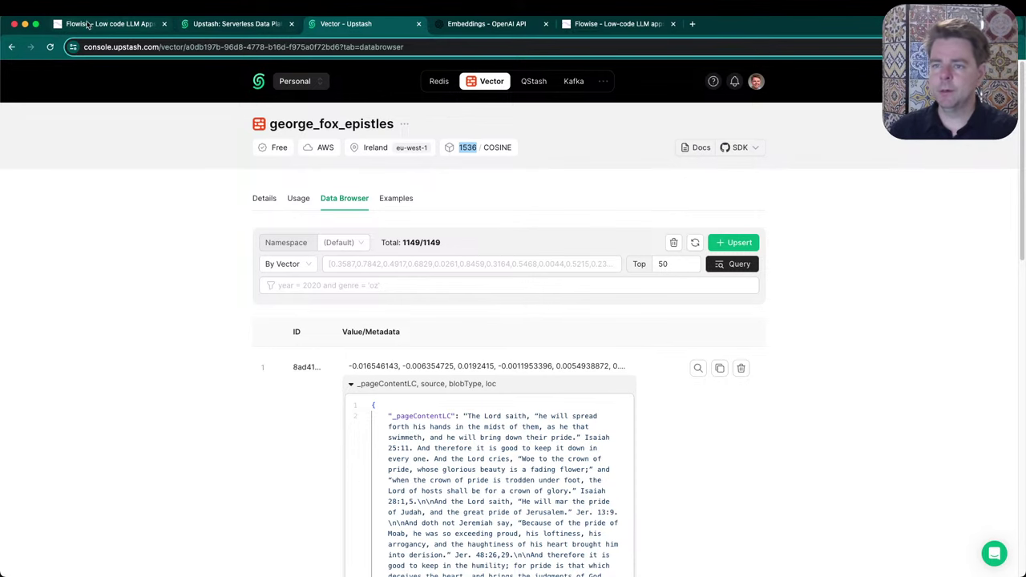
Return to the Flowise chatflow to view the OpenAI Embeddings model options, and open OpenAI's Embeddings guide
{"action": "left_click", "coordinate": [90, 24]}
{"action": "left_click", "coordinate": [601, 24]}
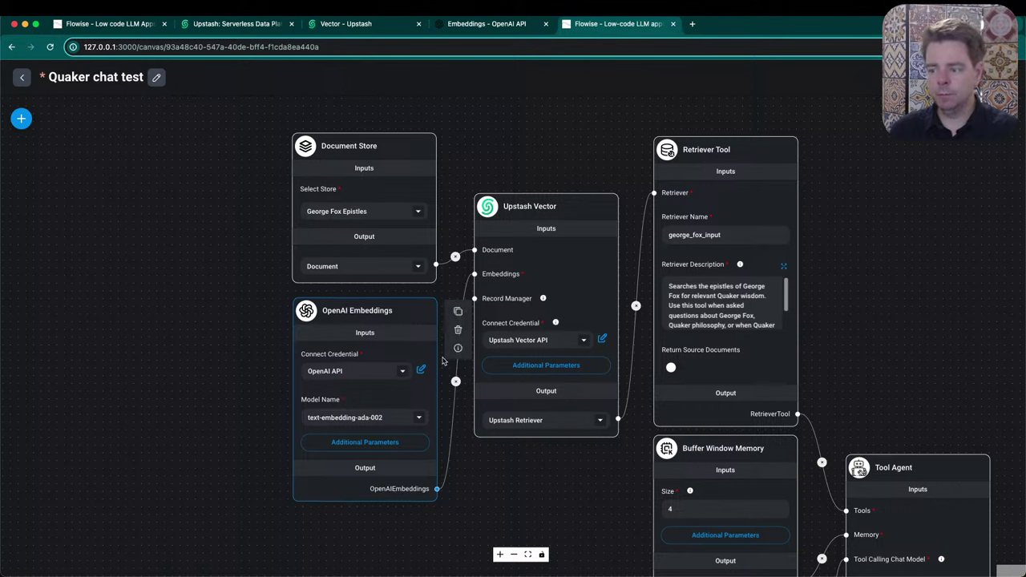
{"action": "left_click", "coordinate": [376, 418]}
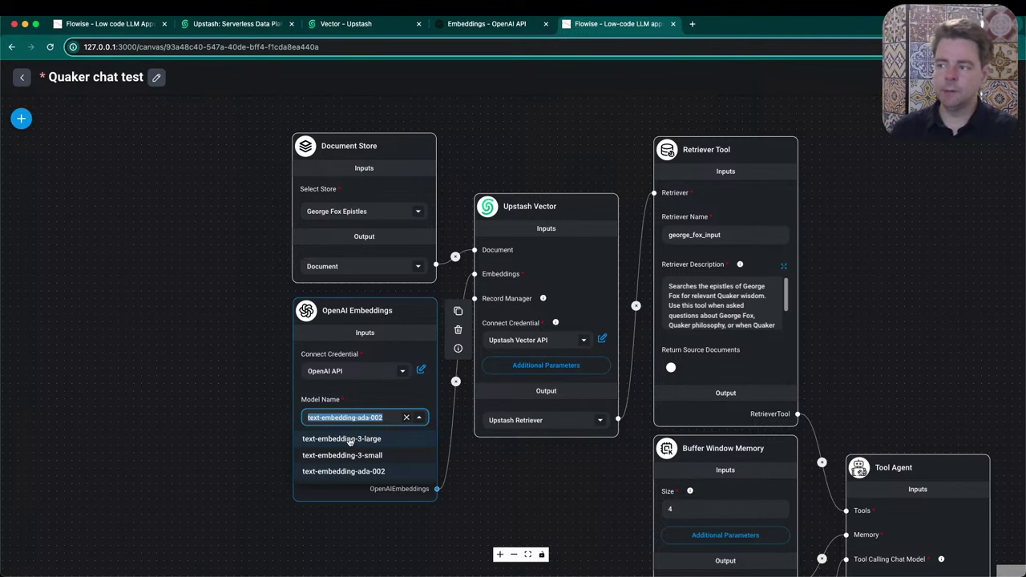
{"action": "left_click", "coordinate": [498, 30]}
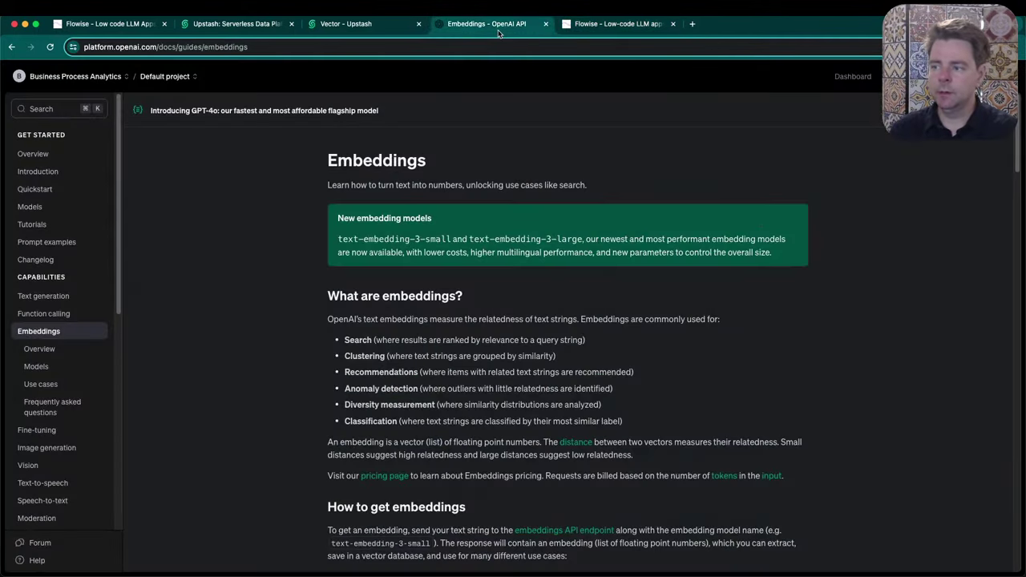
Go back to the Upstash console and recheck the vector dimension of the george_fox_epistles index
{"action": "left_click", "coordinate": [314, 29]}
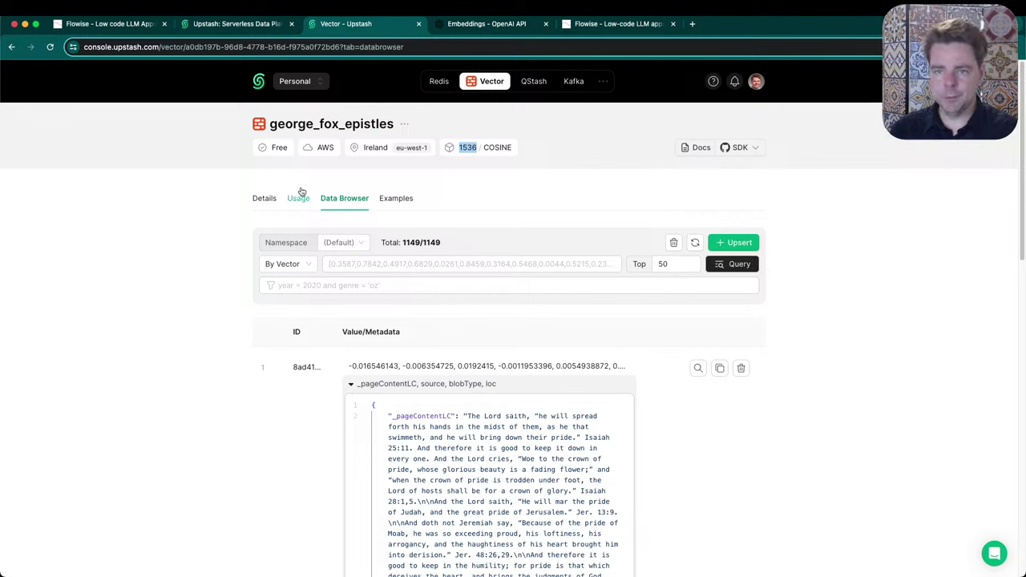
{"action": "left_click", "coordinate": [461, 148]}
{"action": "left_click_drag", "start_coordinate": [460, 147], "coordinate": [478, 151]}
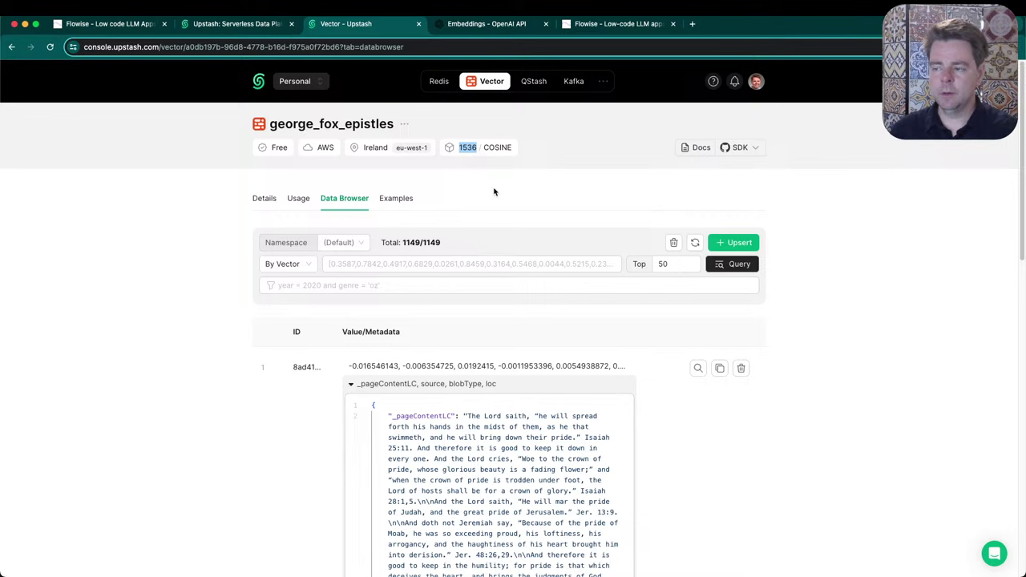
{"action": "double_click", "coordinate": [467, 149]}
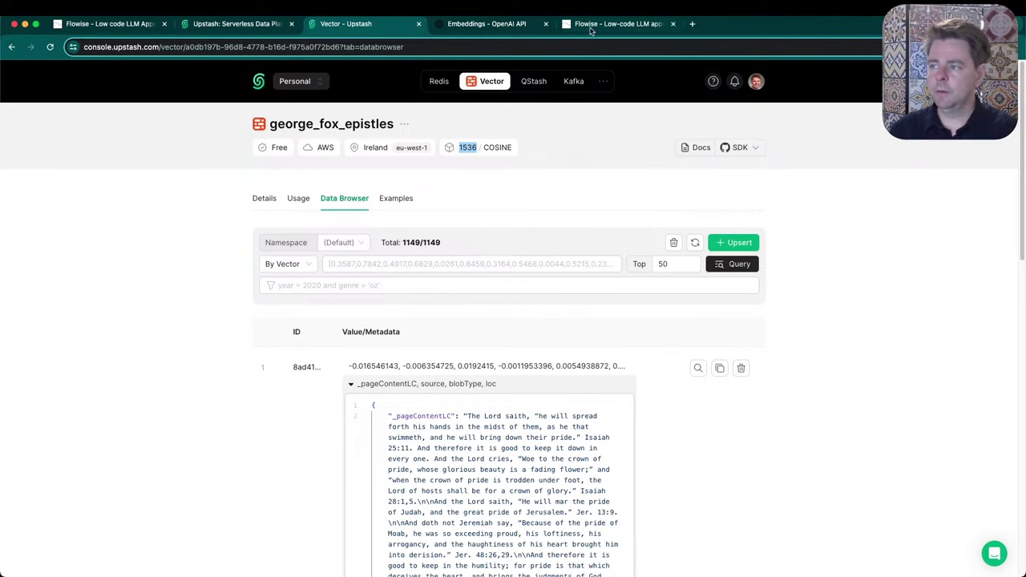
Glance at OpenAI's Embeddings guide, return to the Flowise chatflow and review the embedding model choices, keeping text-embedding-ada-002
{"action": "left_click", "coordinate": [499, 26]}
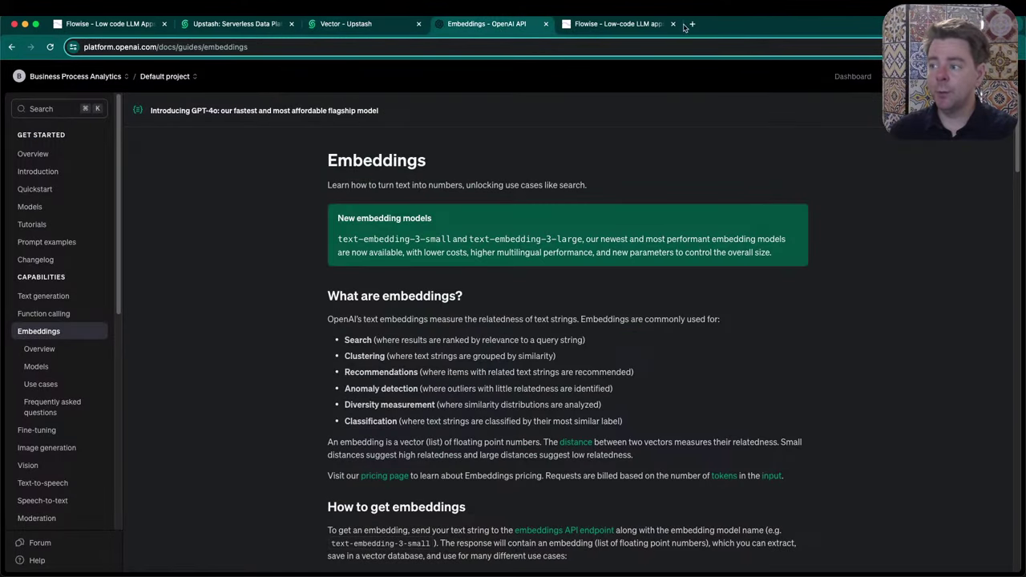
{"action": "left_click", "coordinate": [629, 28]}
{"action": "left_click", "coordinate": [419, 423]}
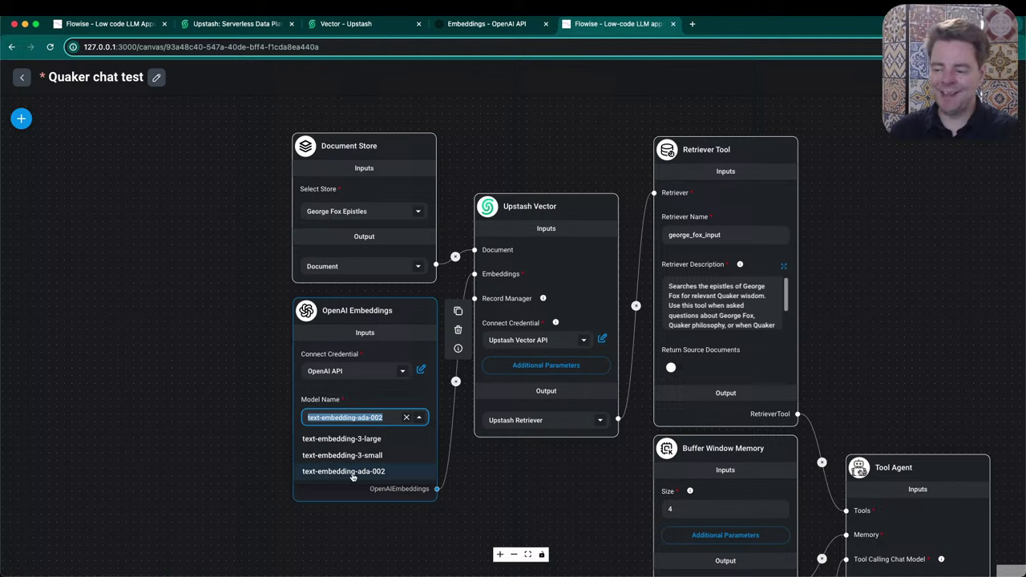
{"action": "left_click", "coordinate": [365, 313]}
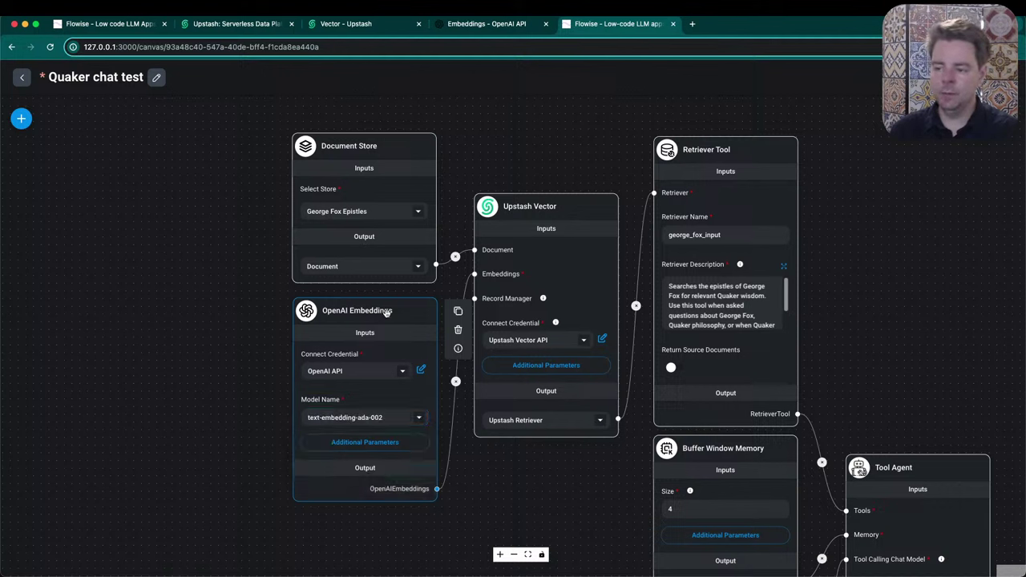